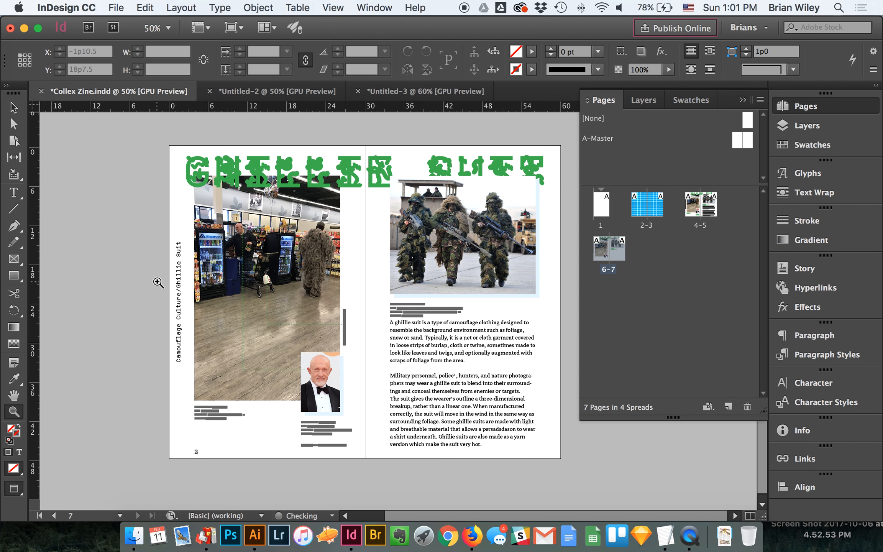
# Delete all the text and images from the pages 6–7 spread
pyautogui.scroll(-1, 407, 322)
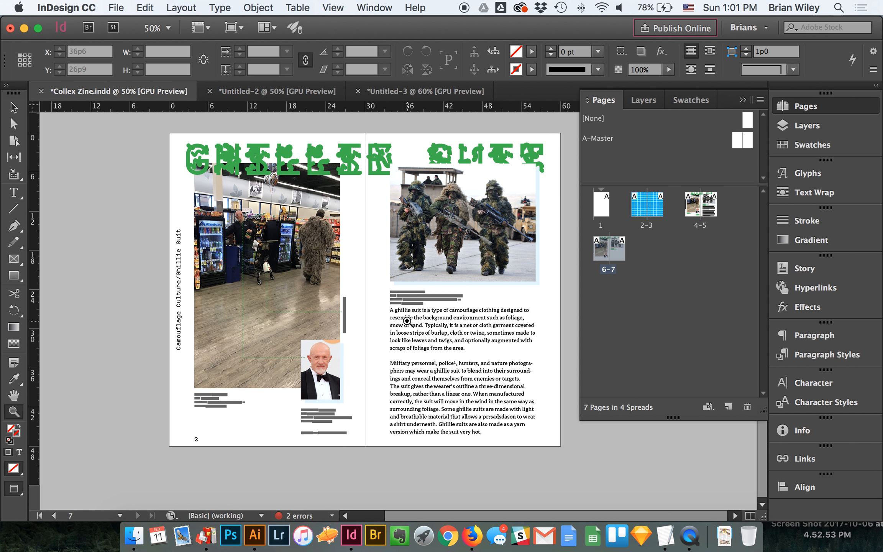
pyautogui.click(13, 107)
pyautogui.moveTo(129, 122); pyautogui.dragTo(593, 464)
pyautogui.press('BackSpace')
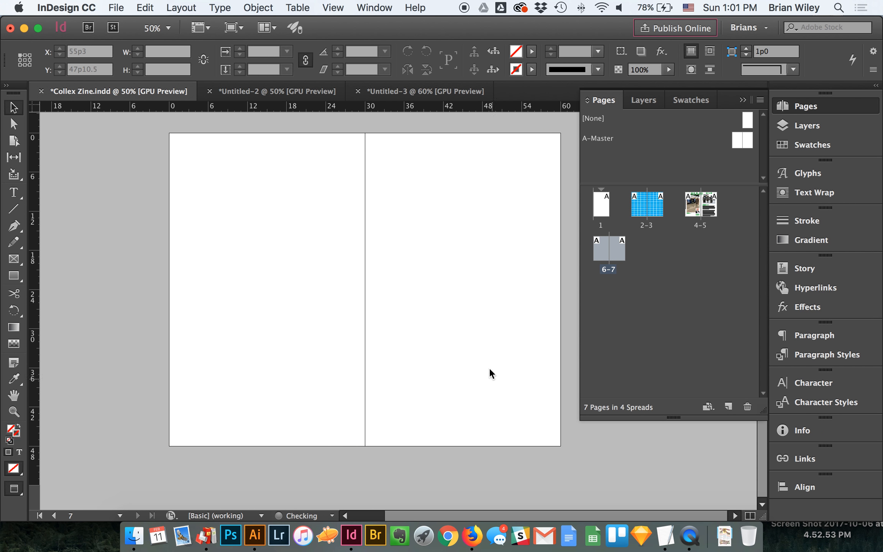
# Show the layout guides on the empty spread, and toggle the baseline grid on and off
pyautogui.press('w')
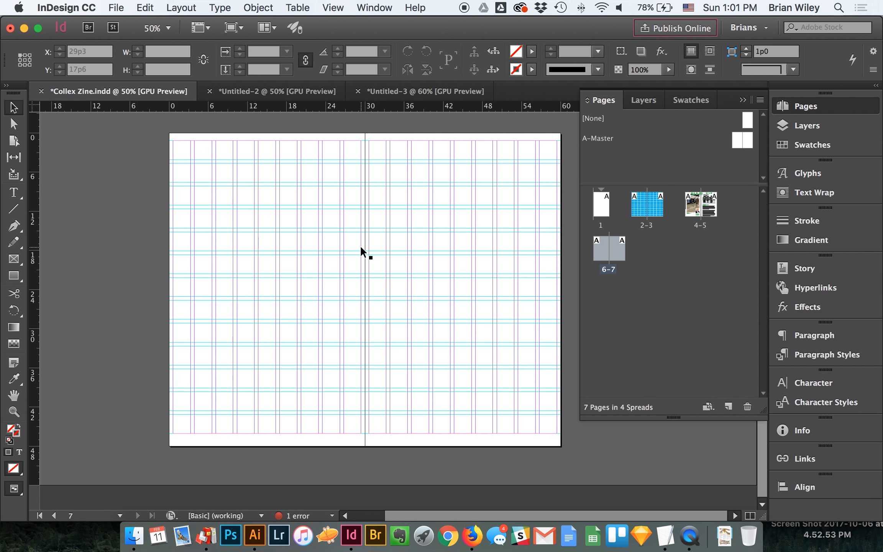
pyautogui.press('alt+super+apostrophe')
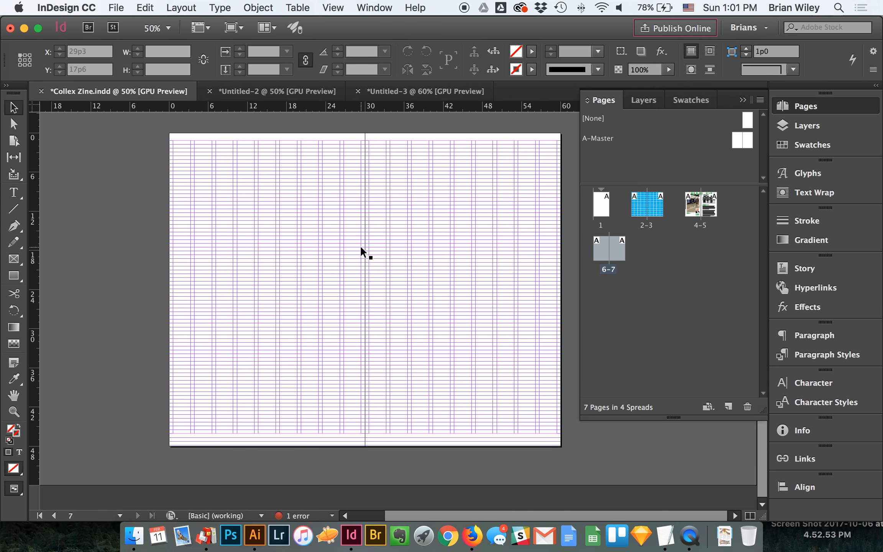
pyautogui.press('alt+super+apostrophe')
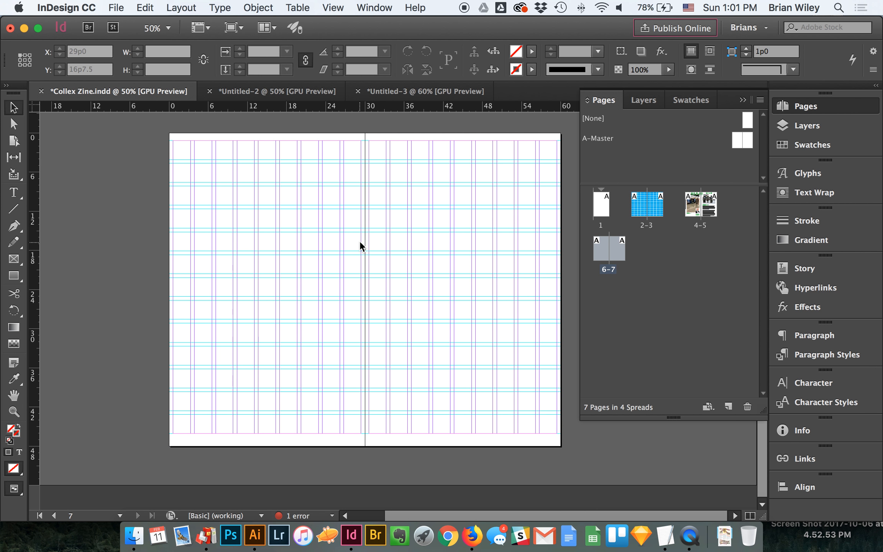
# Start placing files and browse to the Links folder inside Collex Zine Folder
pyautogui.press('super+space')
pyautogui.click(271, 228)
pyautogui.click(428, 328)
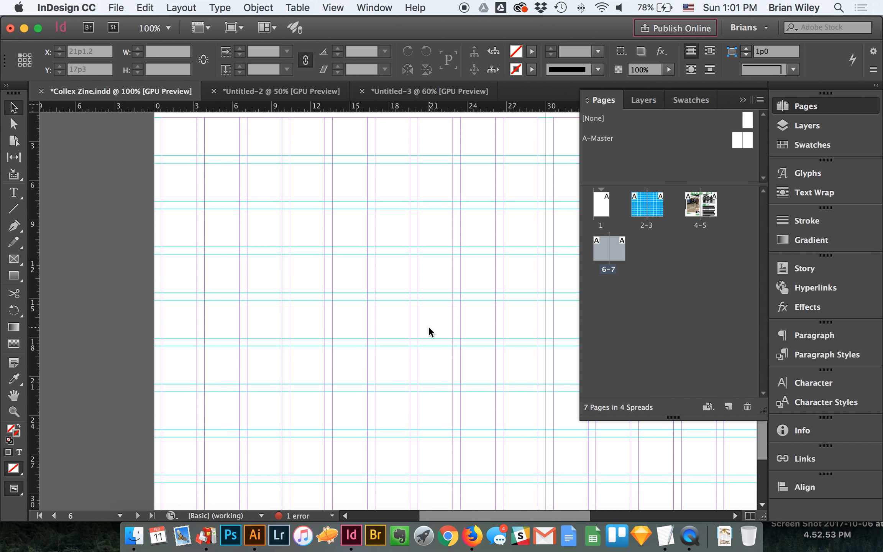
pyautogui.keyDown('alt'); pyautogui.keyDown('super'); pyautogui.click(404, 351); pyautogui.keyUp('super'); pyautogui.keyUp('alt')
pyautogui.hscroll(5, 406, 348)
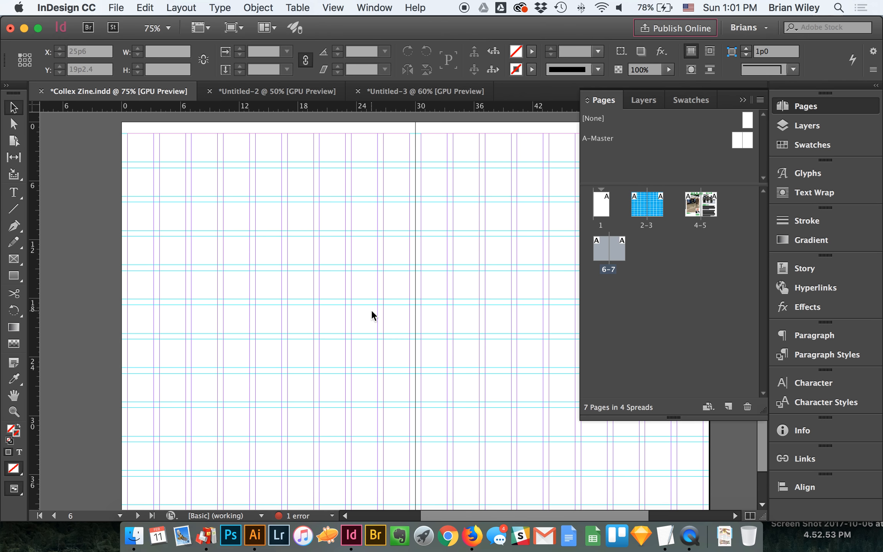
pyautogui.click(117, 8)
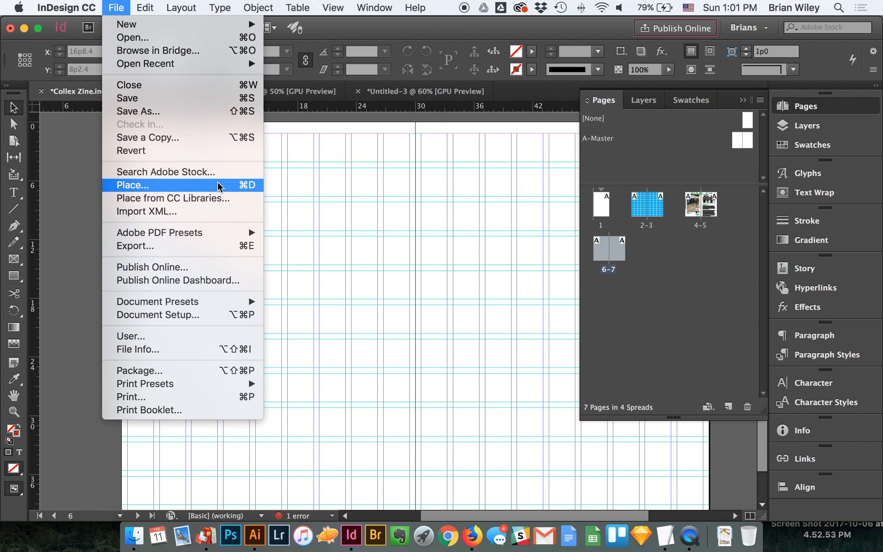
pyautogui.click(229, 183)
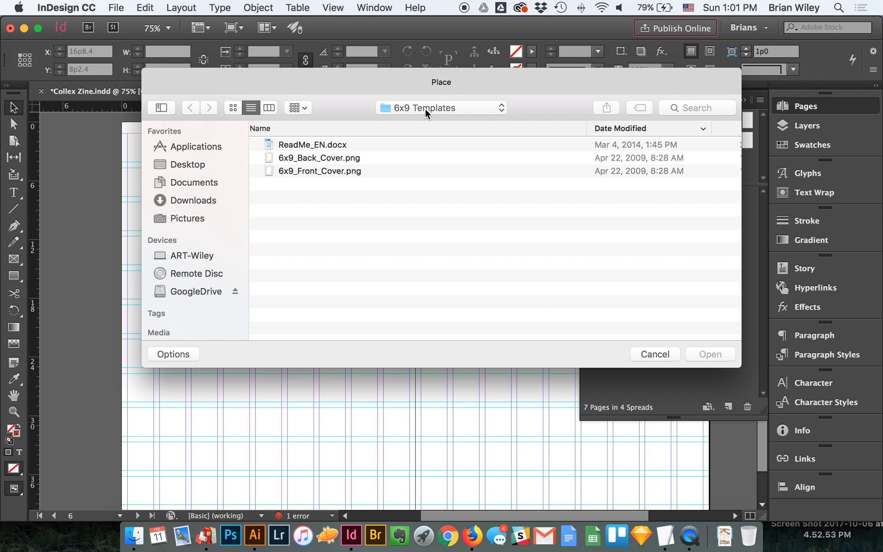
pyautogui.click(426, 109)
pyautogui.click(428, 225)
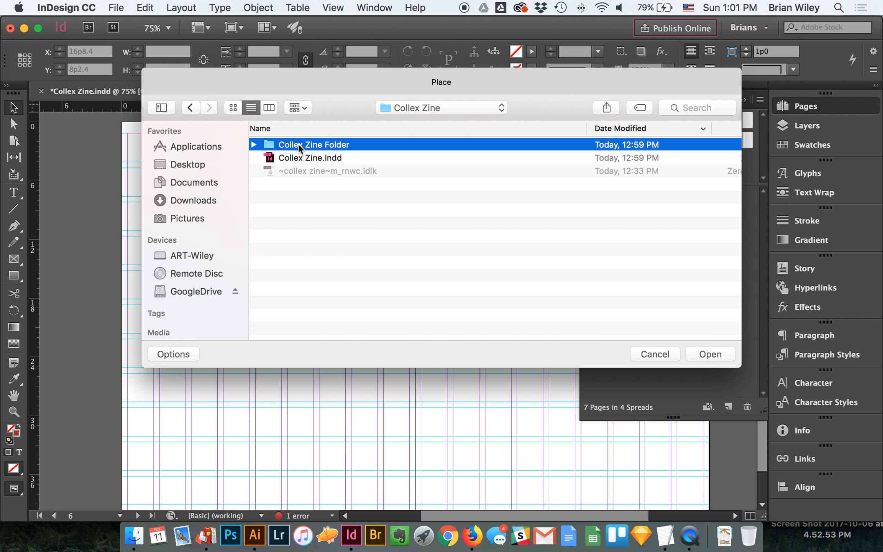
pyautogui.doubleClick(297, 145)
pyautogui.doubleClick(288, 210)
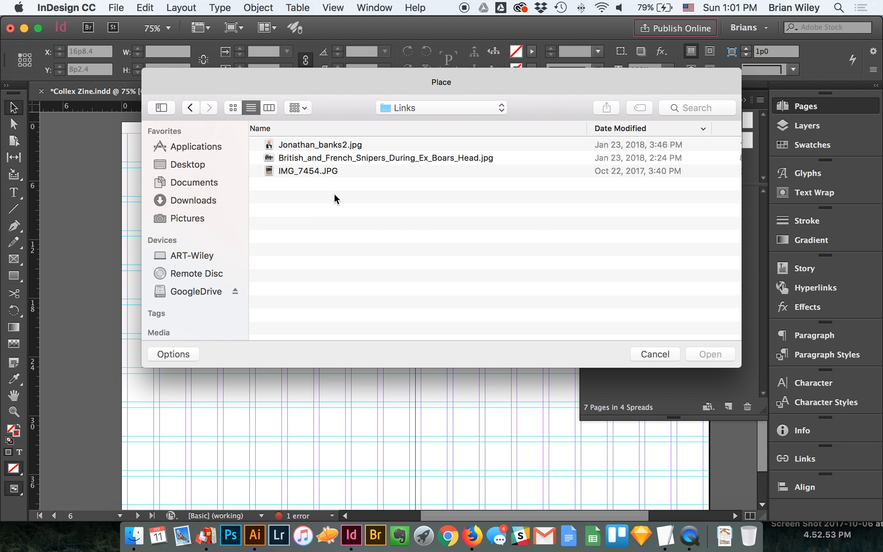
# Load Jonathan_banks2.jpg, British_and_French_Snipers_During_Ex_Boars_Head.jpg and IMG_7454.JPG together for placement
pyautogui.moveTo(238, 83); pyautogui.dragTo(305, 138)
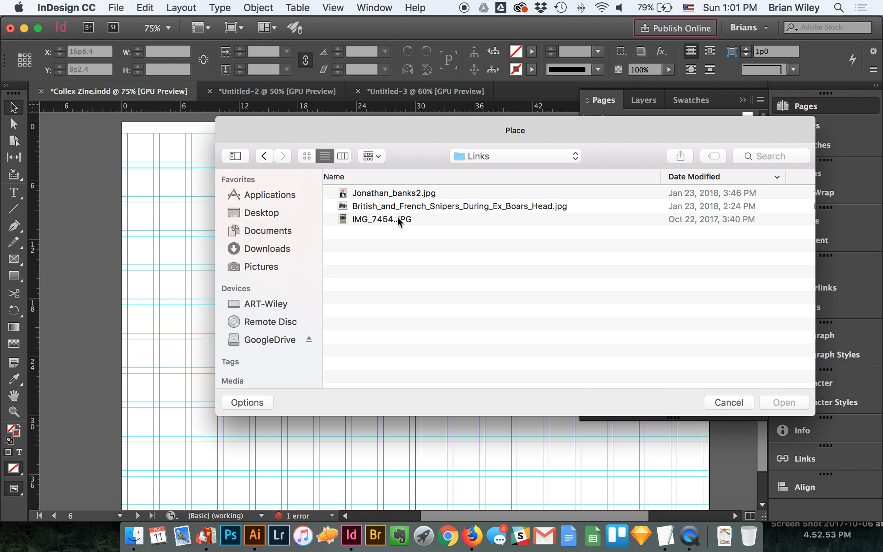
pyautogui.click(384, 192)
pyautogui.keyDown('shift'); pyautogui.click(384, 220); pyautogui.keyUp('shift')
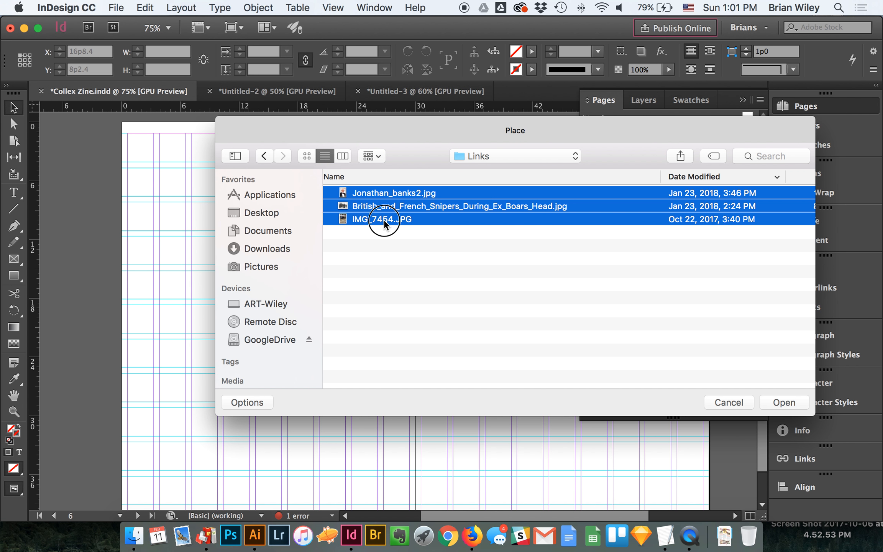
pyautogui.click(776, 402)
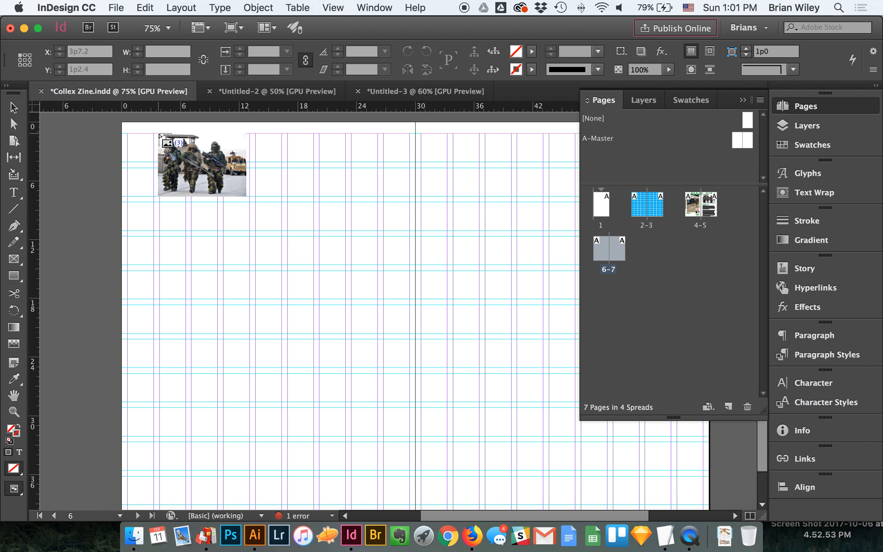
# Place the soldiers, store and portrait photos one below another on page 6, starting each at the second grid column
pyautogui.moveTo(159, 134); pyautogui.dragTo(313, 226)
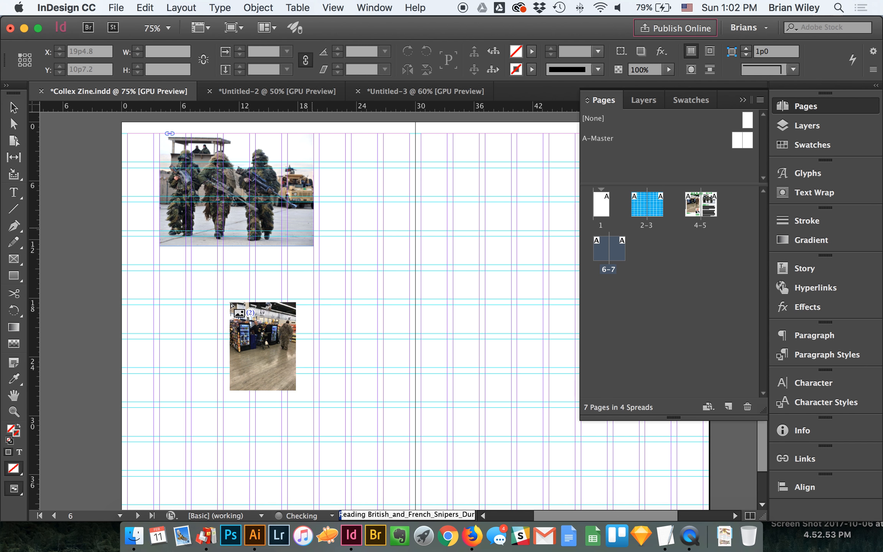
pyautogui.moveTo(160, 268); pyautogui.dragTo(282, 356)
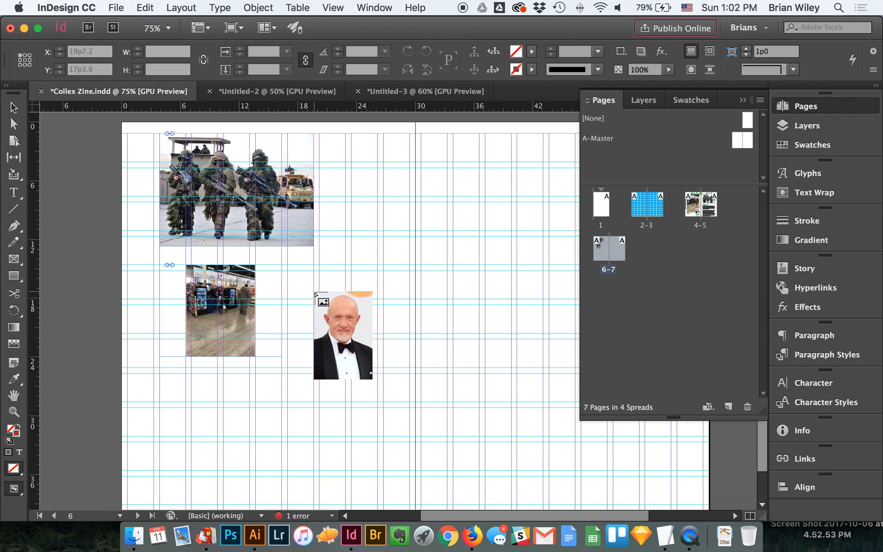
pyautogui.moveTo(161, 374); pyautogui.dragTo(282, 439)
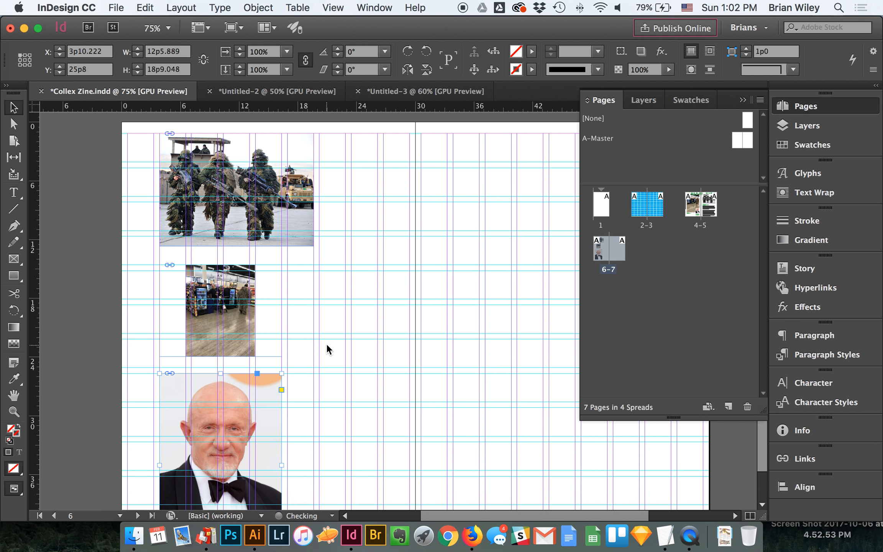
# Hide the layout guides and select the frame of the store photo on page 6
pyautogui.scroll(-1, 327, 344)
pyautogui.press('super+alt+space')
pyautogui.click(456, 371)
pyautogui.click(454, 370)
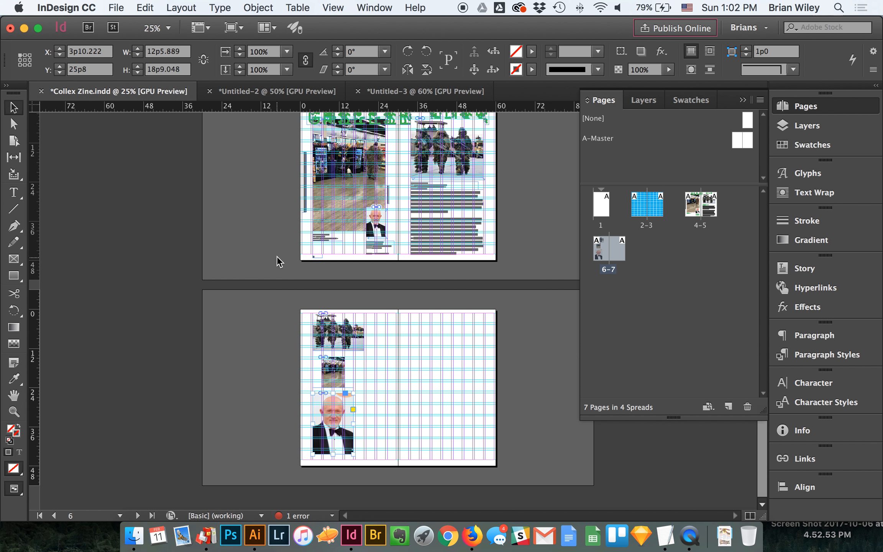
pyautogui.press('super+space')
pyautogui.click(387, 357)
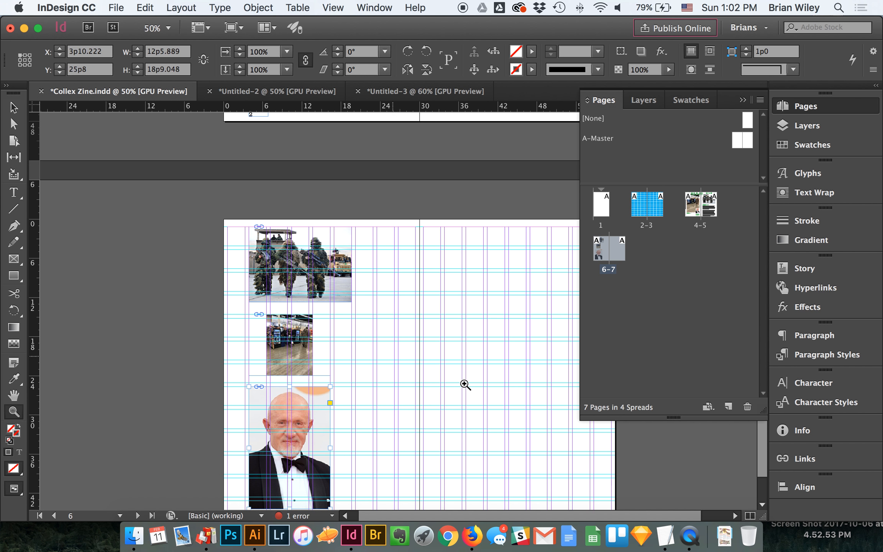
pyautogui.click(384, 355)
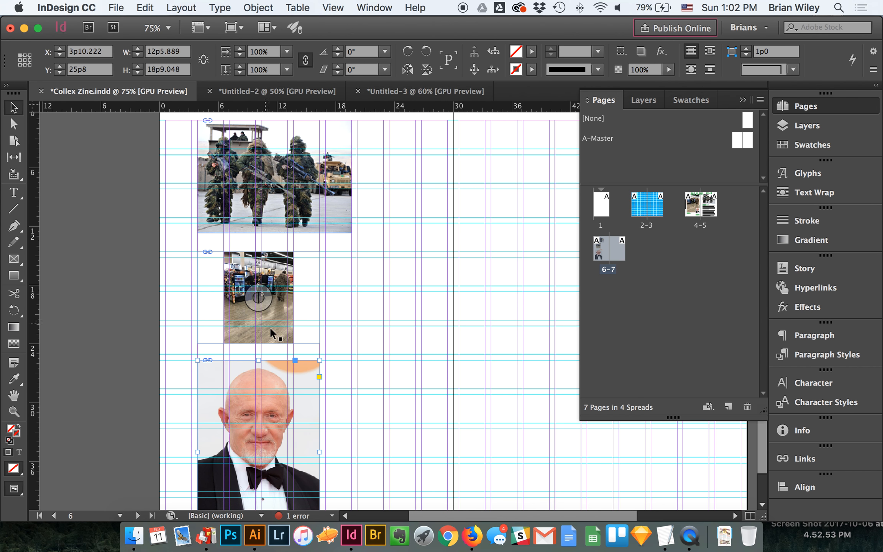
pyautogui.press('super+space')
pyautogui.click(286, 298)
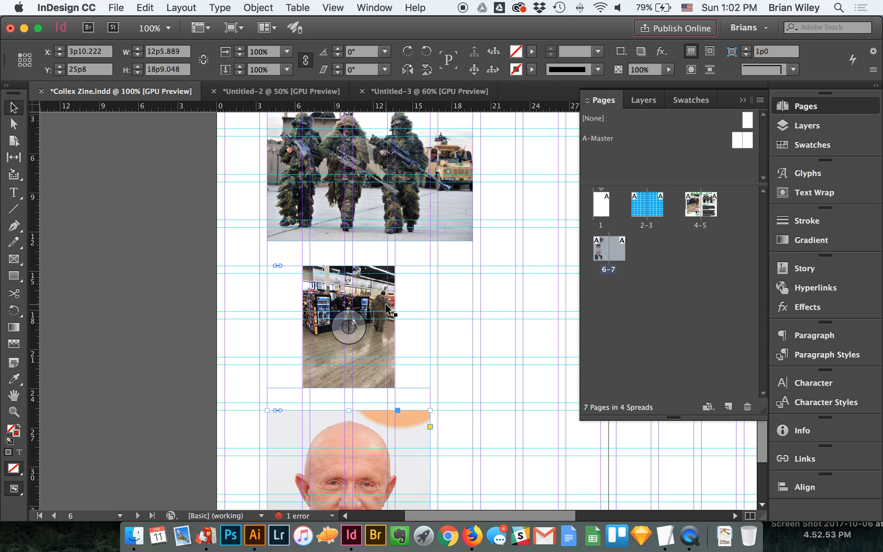
pyautogui.press('w')
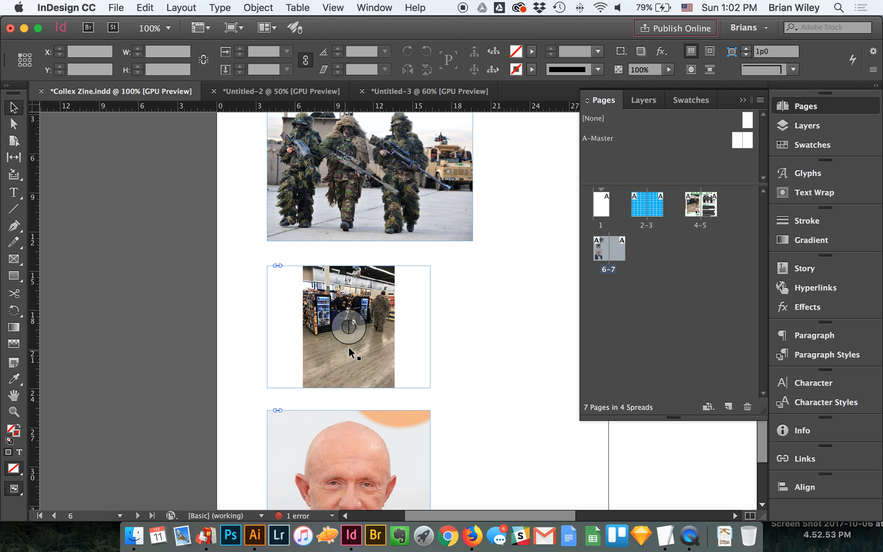
pyautogui.click(383, 320)
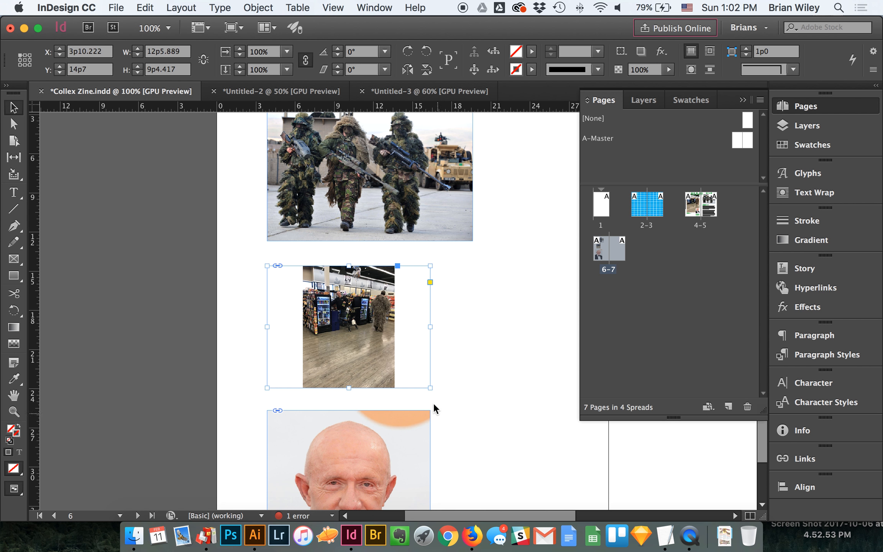
# Narrow the store photo's frame from both sides to about 7p1 wide so it fits the image
pyautogui.moveTo(432, 327); pyautogui.dragTo(454, 329)
pyautogui.press('super+z')
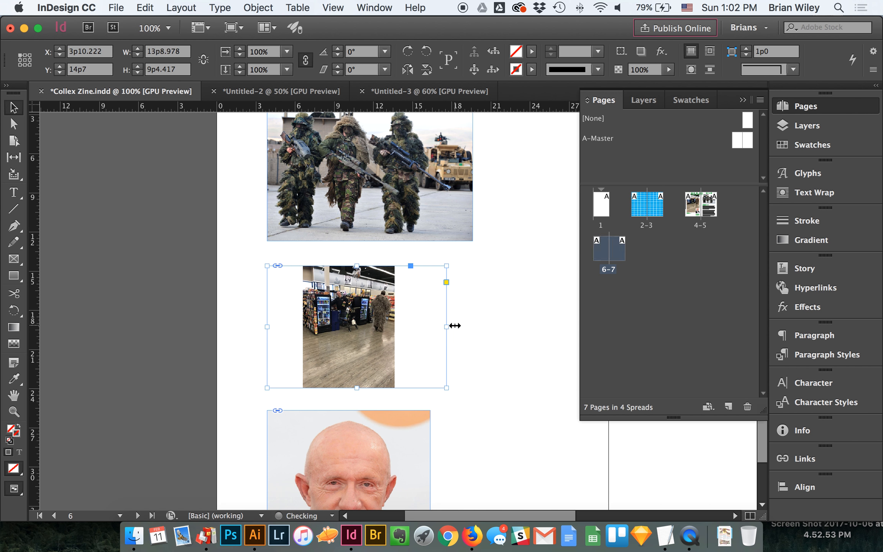
pyautogui.moveTo(447, 329); pyautogui.dragTo(421, 330)
pyautogui.moveTo(268, 329); pyautogui.dragTo(300, 319)
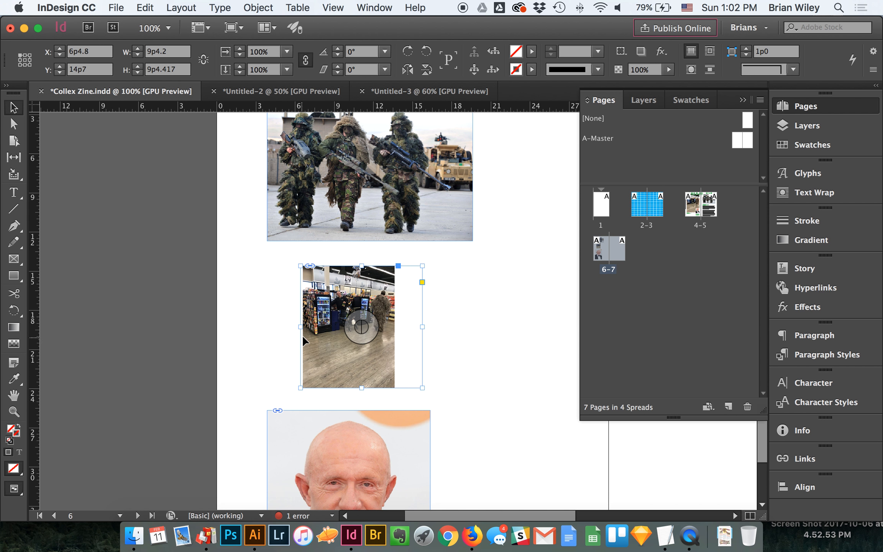
pyautogui.scroll(-3, 423, 325)
pyautogui.moveTo(423, 285); pyautogui.dragTo(392, 292)
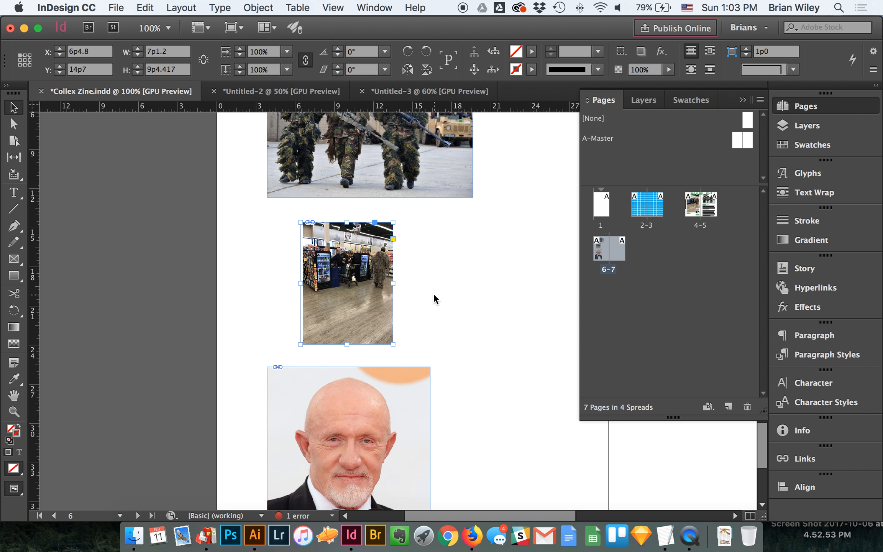
# Move the image inside the store photo's frame to the left and slightly down, keeping the frame in place
pyautogui.click(347, 286)
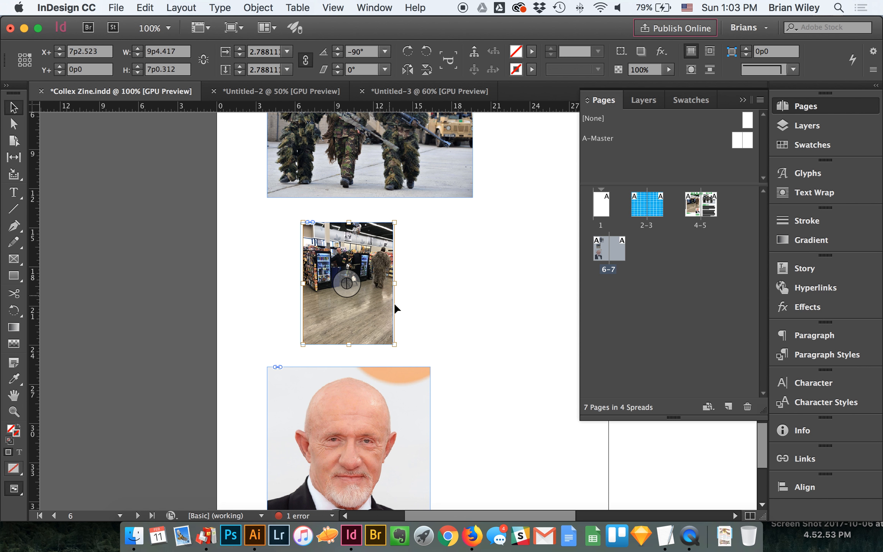
pyautogui.press('z')
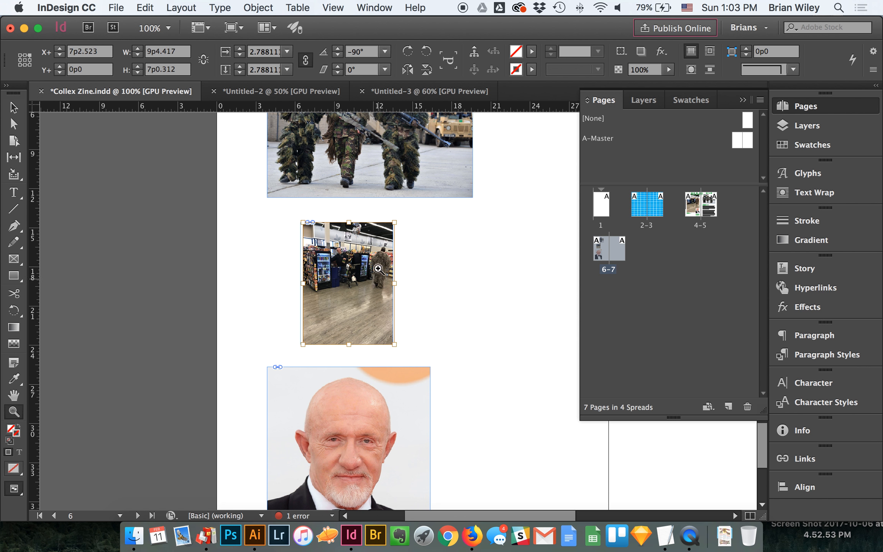
pyautogui.moveTo(295, 213); pyautogui.dragTo(412, 336)
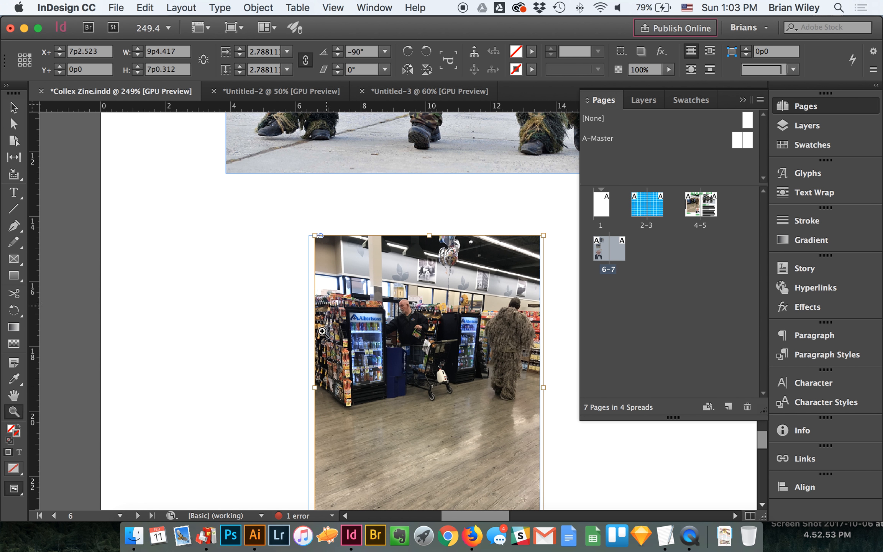
pyautogui.click(15, 107)
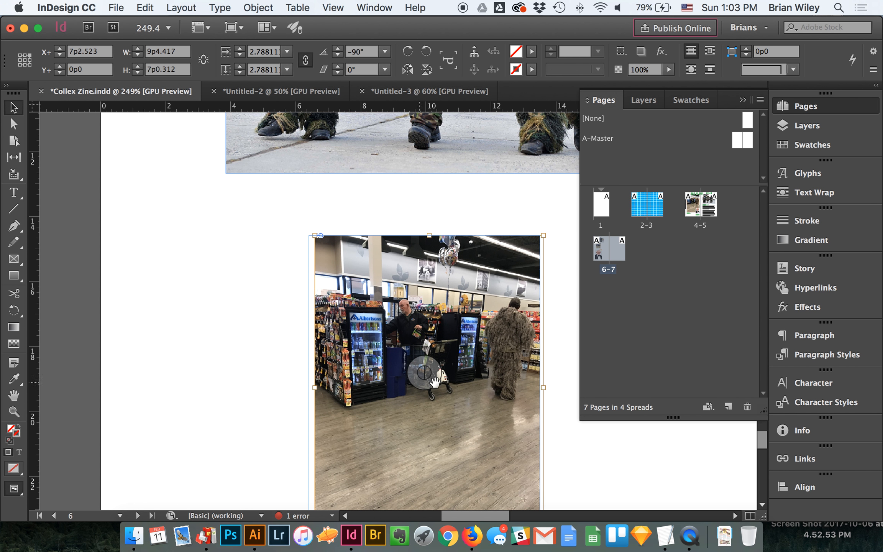
pyautogui.click(312, 233)
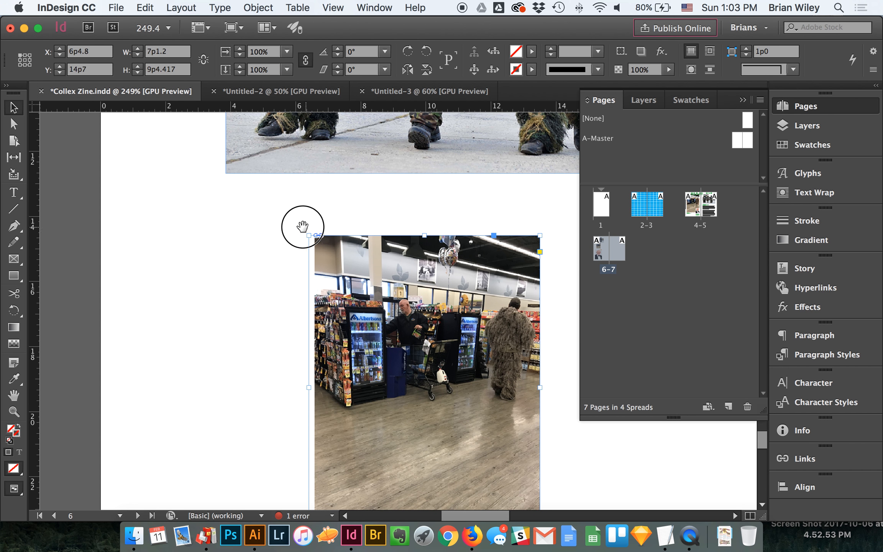
pyautogui.click(436, 383)
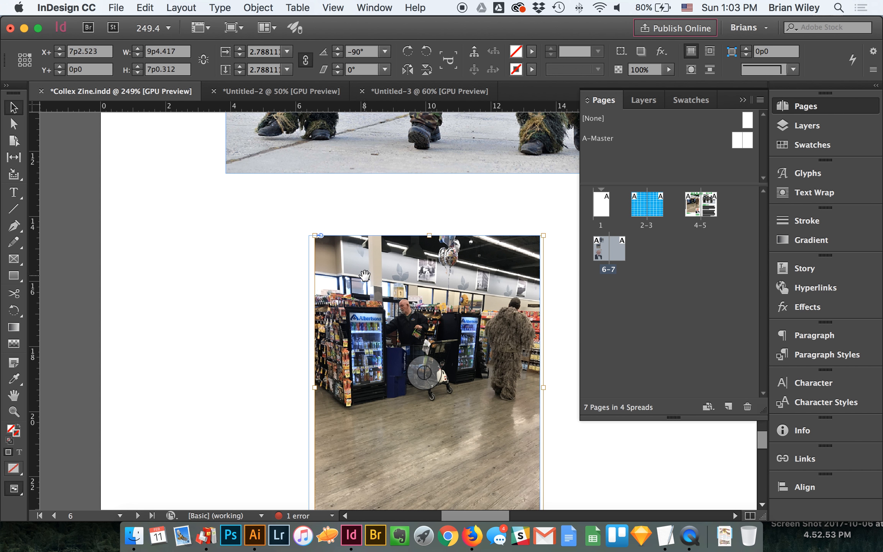
pyautogui.moveTo(388, 302); pyautogui.dragTo(347, 313)
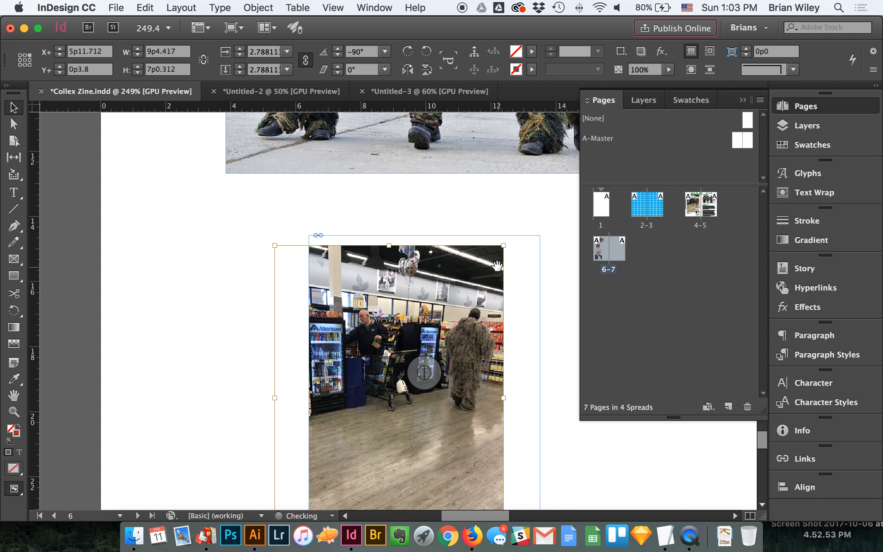
# Enlarge the image inside the store photo's frame proportionally to about 3.45% scale so it fills the frame
pyautogui.moveTo(503, 245); pyautogui.dragTo(557, 215)
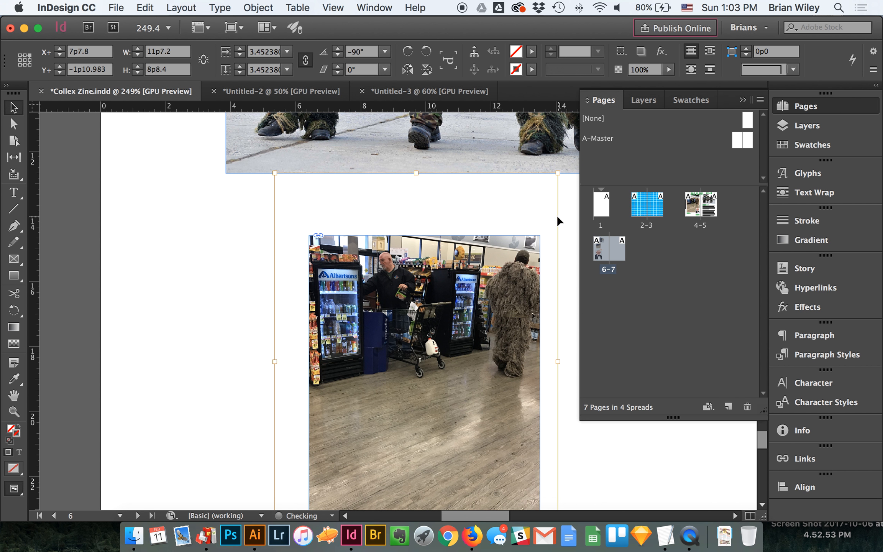
pyautogui.scroll(-6, 398, 310)
pyautogui.scroll(9, 397, 310)
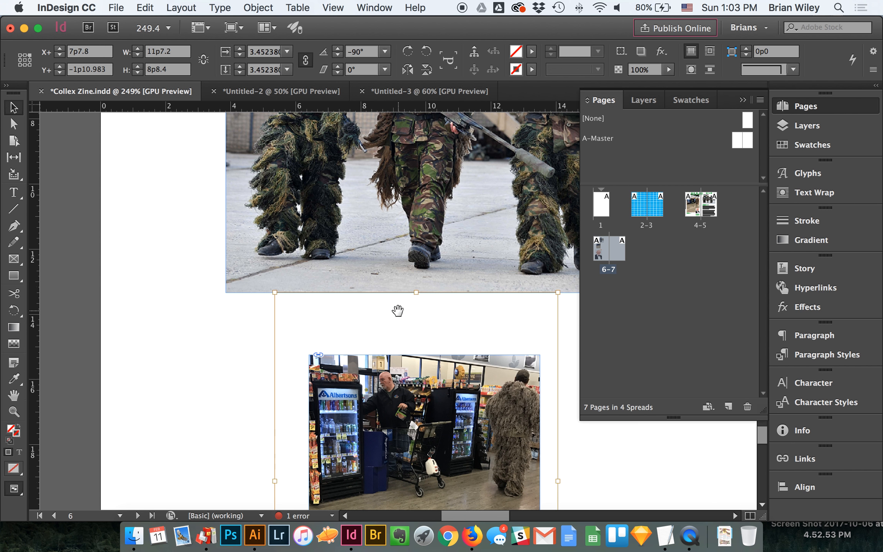
# Apply Fill Frame Proportionally to the store photo on page 6
pyautogui.scroll(-6, 397, 311)
pyautogui.press('z')
pyautogui.click(446, 317)
pyautogui.press('super+minus')
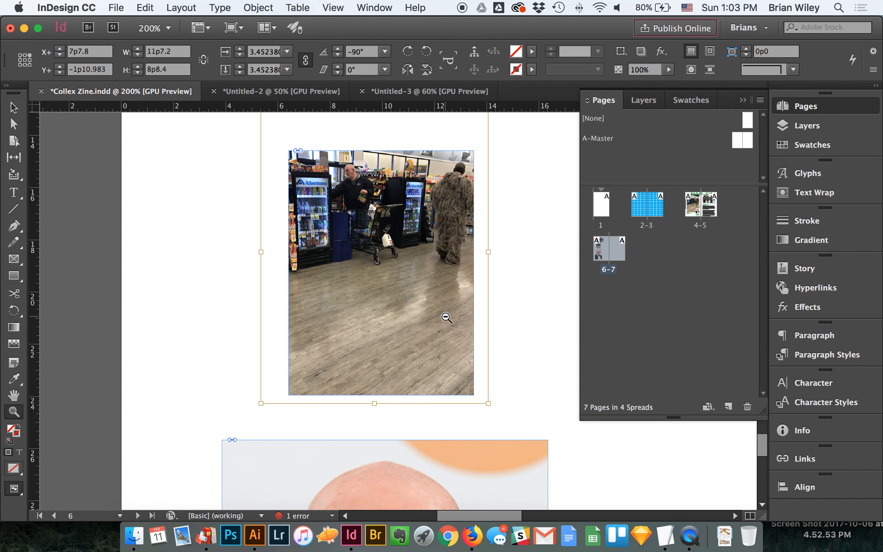
pyautogui.press('super+minus')
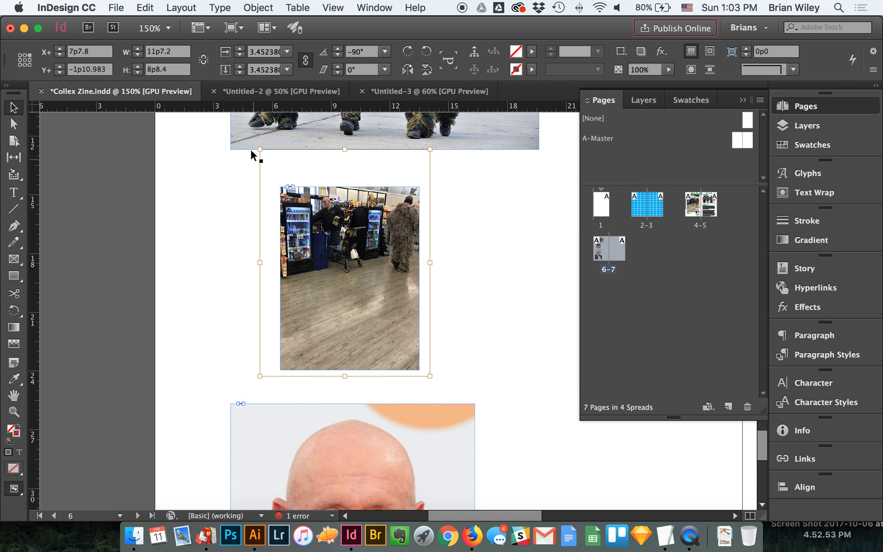
pyautogui.click(255, 8)
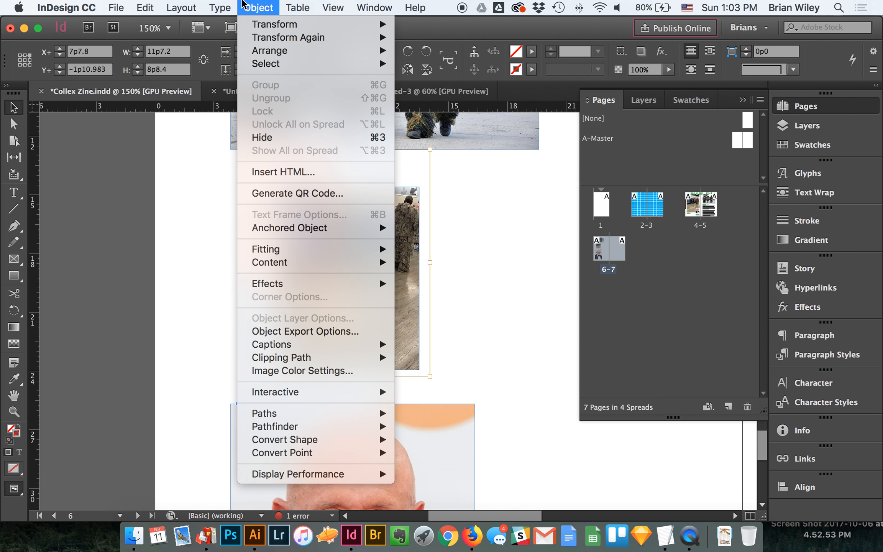
pyautogui.moveTo(297, 250)
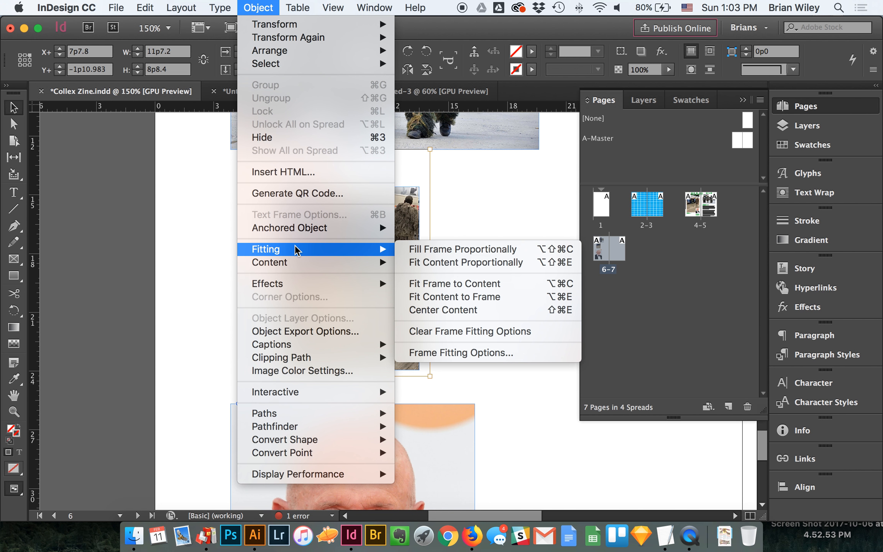
pyautogui.click(450, 250)
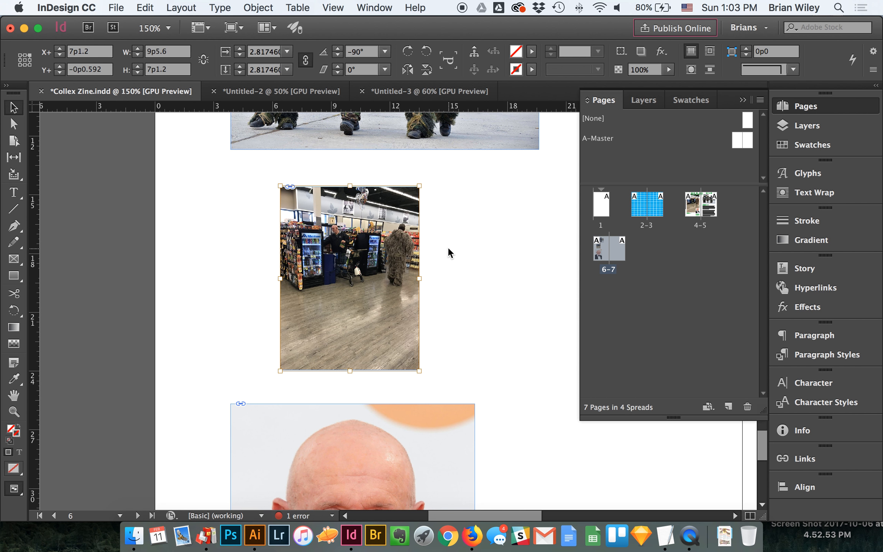
# Apply Fit Content Proportionally to the store photo in its narrow frame on page 6
pyautogui.click(248, 8)
pyautogui.moveTo(320, 253)
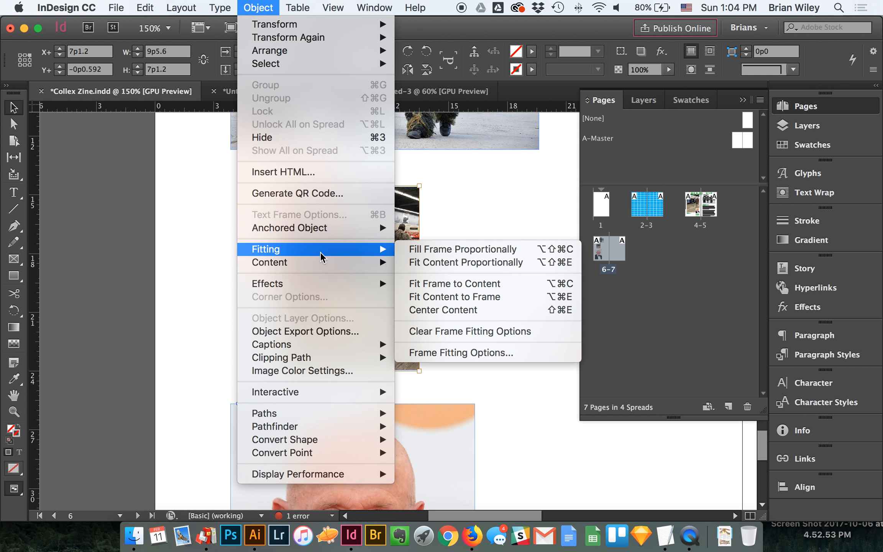
pyautogui.click(423, 264)
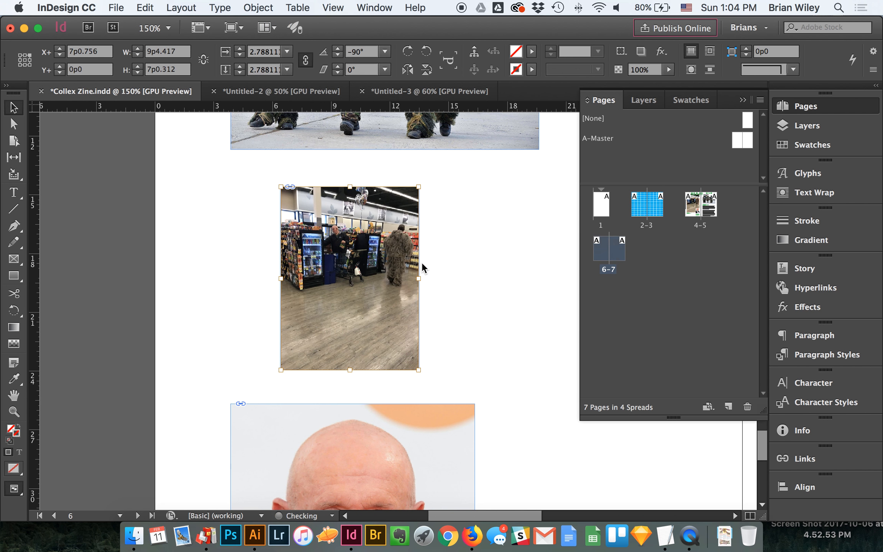
pyautogui.click(248, 5)
pyautogui.click(248, 5)
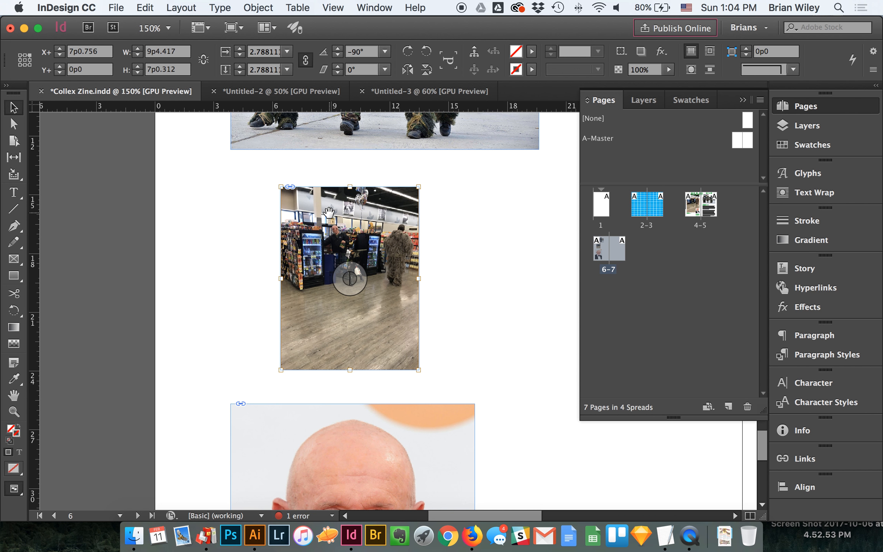
# Select the frame of the store photo and widen it from its outer right side to about 9p8.4
pyautogui.press('z')
pyautogui.moveTo(270, 176); pyautogui.dragTo(370, 265)
pyautogui.press('v')
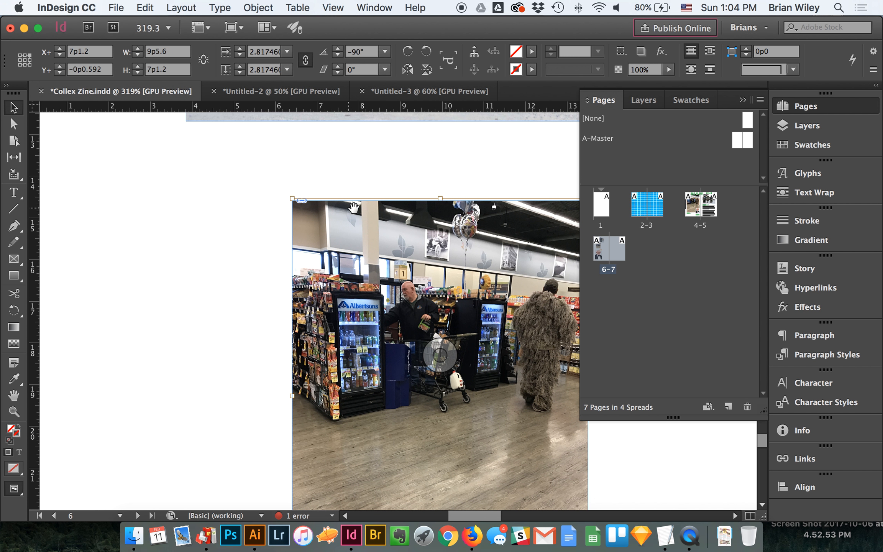
pyautogui.hscroll(6, 353, 208)
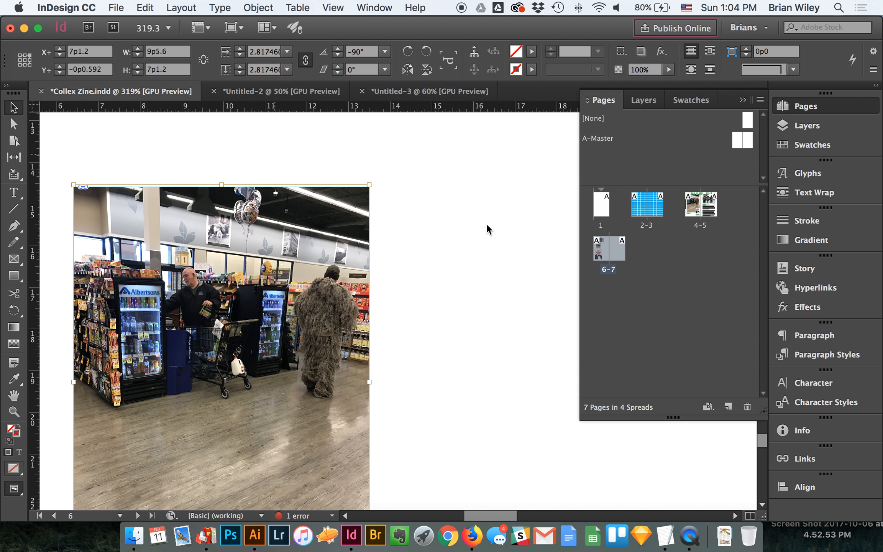
pyautogui.press('Escape')
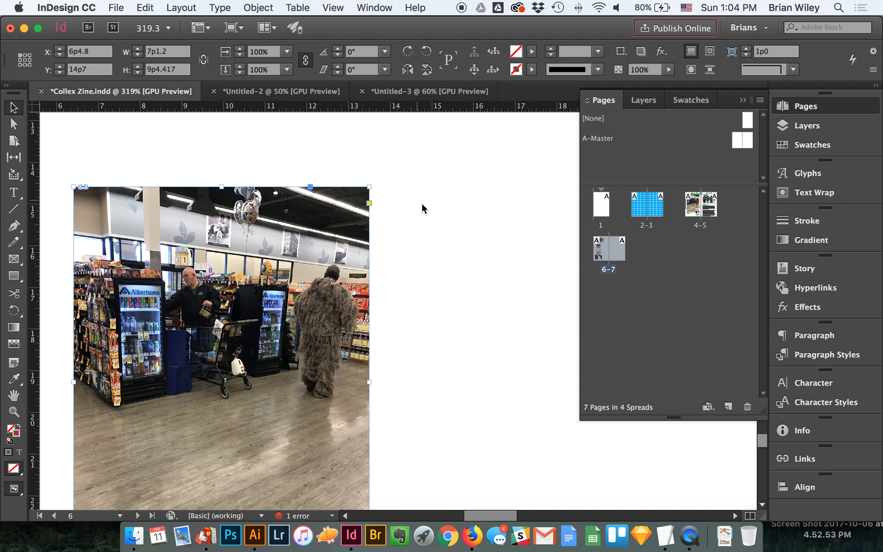
pyautogui.scroll(-5, 420, 205)
pyautogui.scroll(2, 420, 205)
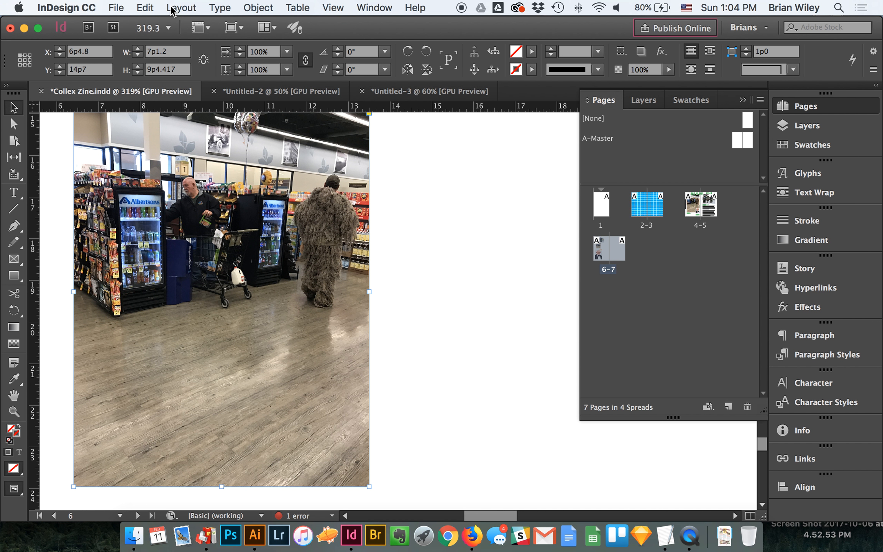
pyautogui.moveTo(371, 294); pyautogui.dragTo(477, 293)
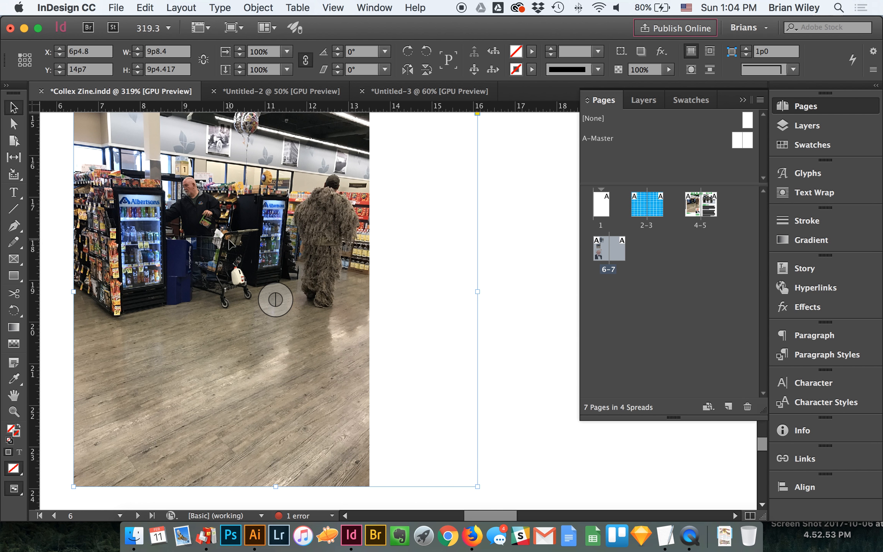
# Apply Fit Content Proportionally to the image in the widened store photo frame
pyautogui.click(245, 7)
pyautogui.moveTo(335, 250)
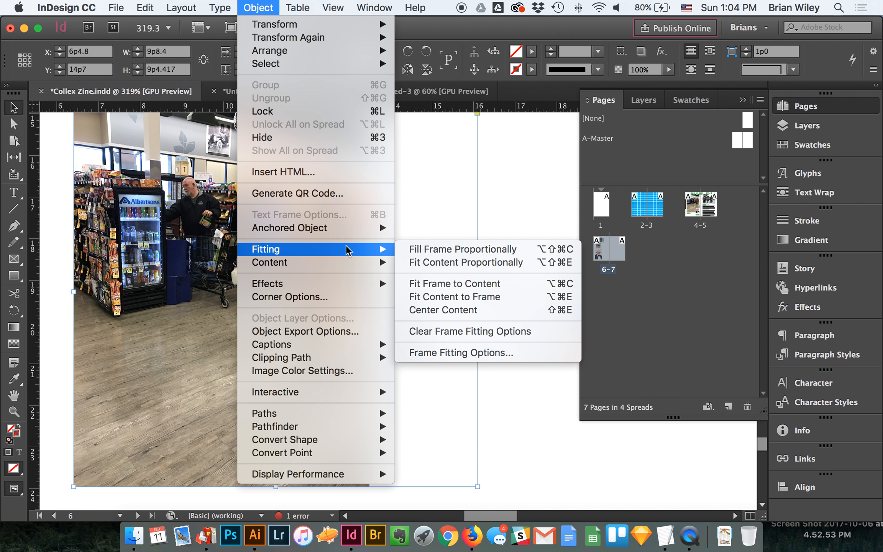
pyautogui.click(448, 262)
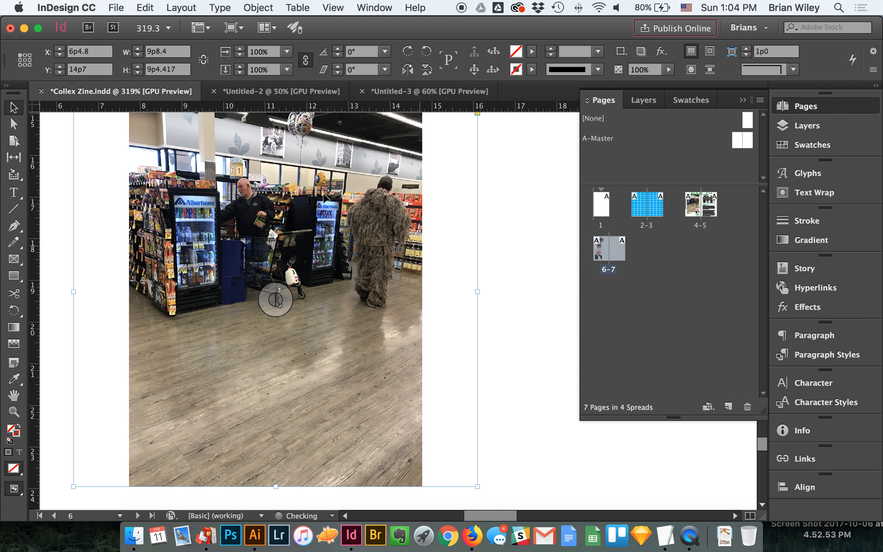
pyautogui.scroll(2, 387, 239)
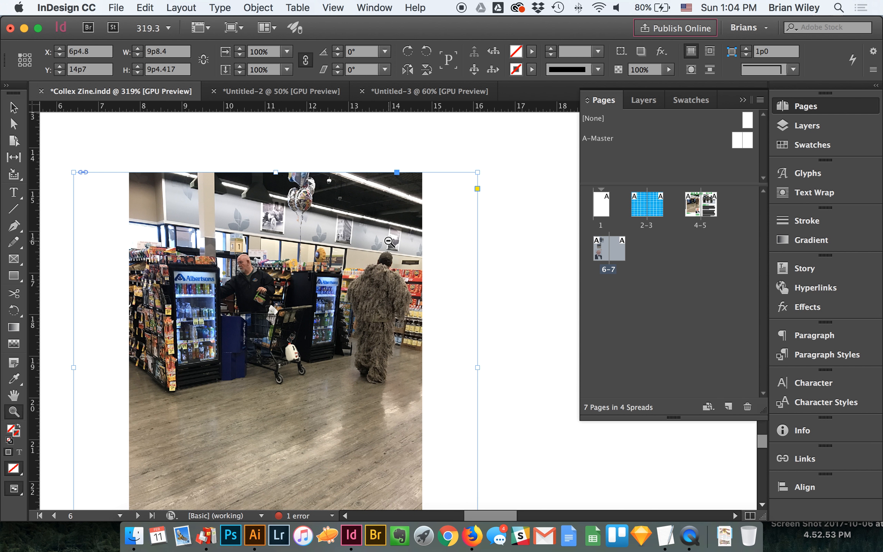
pyautogui.press('super+minus')
pyautogui.scroll(-8, 387, 239)
pyautogui.scroll(5, 385, 239)
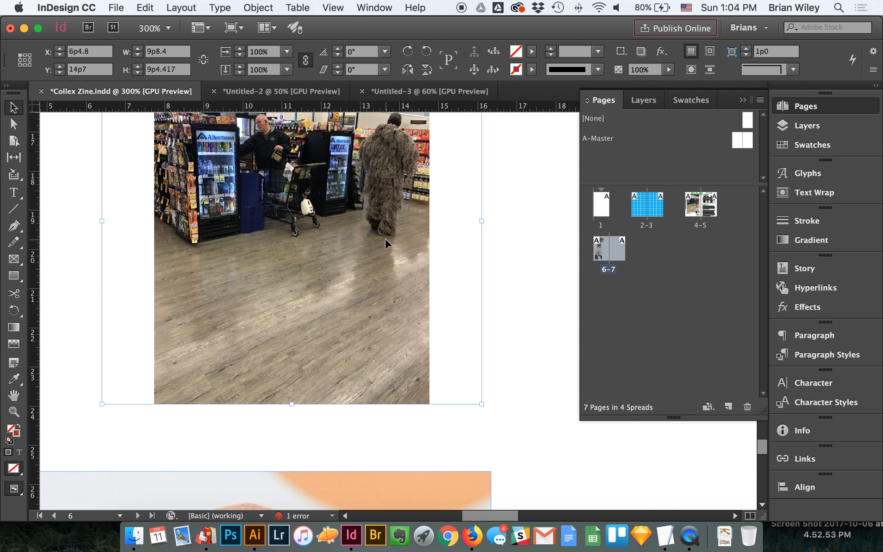
pyautogui.scroll(2, 386, 242)
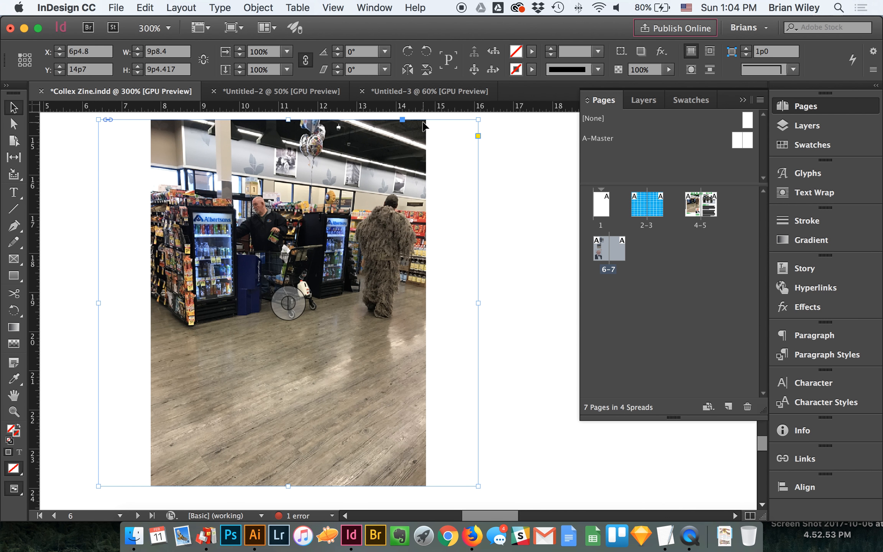
# Fill the widened store photo frame proportionally with its image and deselect it
pyautogui.press('z')
pyautogui.press('v')
pyautogui.press('z')
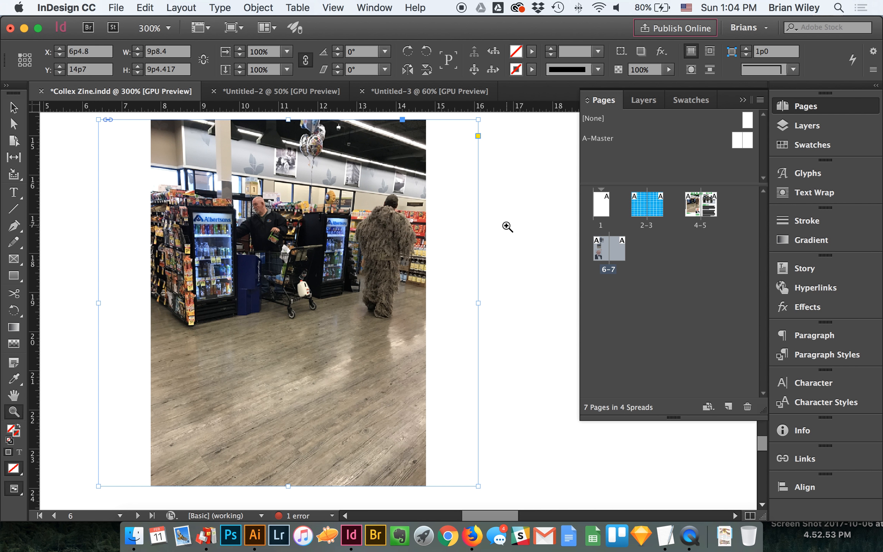
pyautogui.press('v')
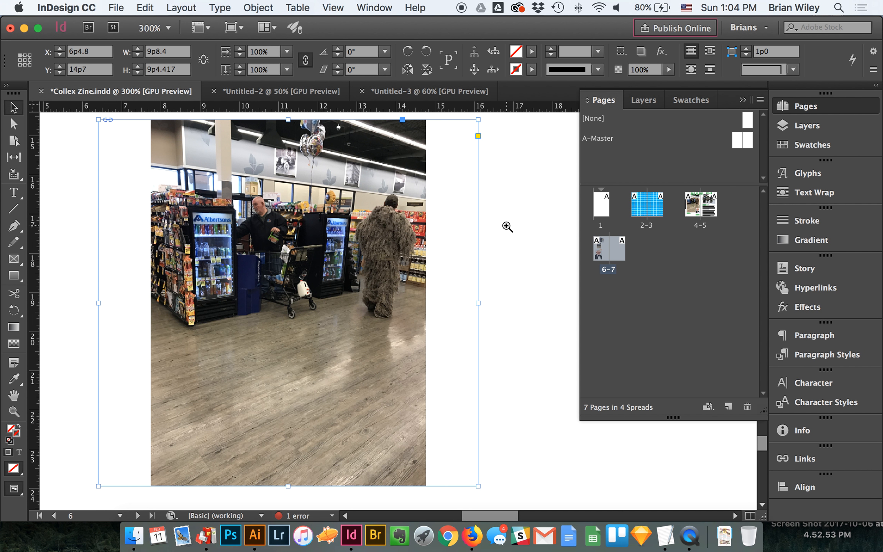
pyautogui.press('z')
pyautogui.keyDown('alt'); pyautogui.click(506, 227); pyautogui.keyUp('alt')
pyautogui.keyDown('alt'); pyautogui.click(507, 227); pyautogui.keyUp('alt')
pyautogui.press('v')
pyautogui.press('z')
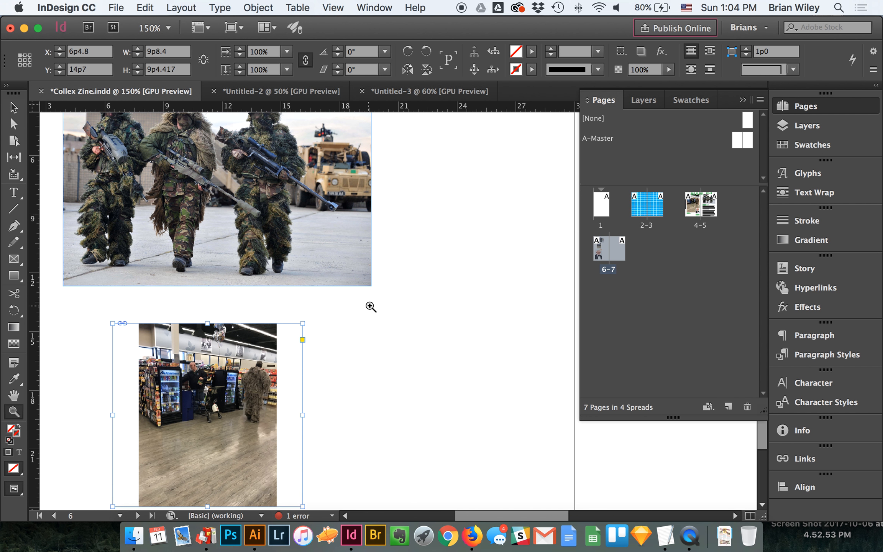
pyautogui.keyDown('alt'); pyautogui.click(371, 307); pyautogui.keyUp('alt')
pyautogui.press('v')
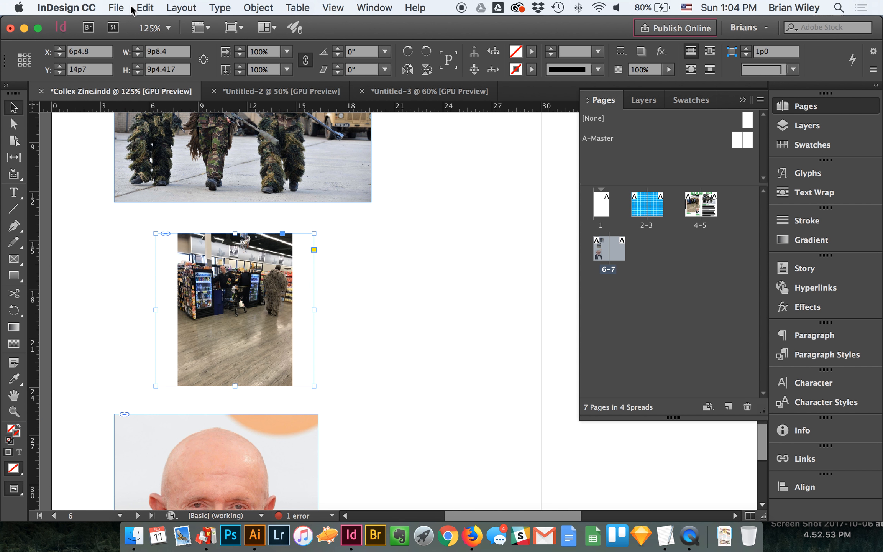
pyautogui.click(258, 8)
pyautogui.moveTo(303, 254)
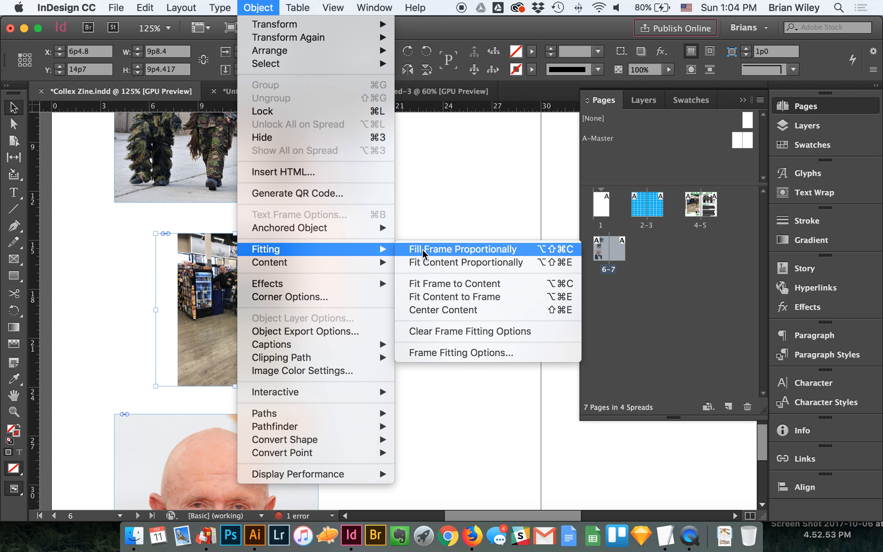
pyautogui.click(451, 250)
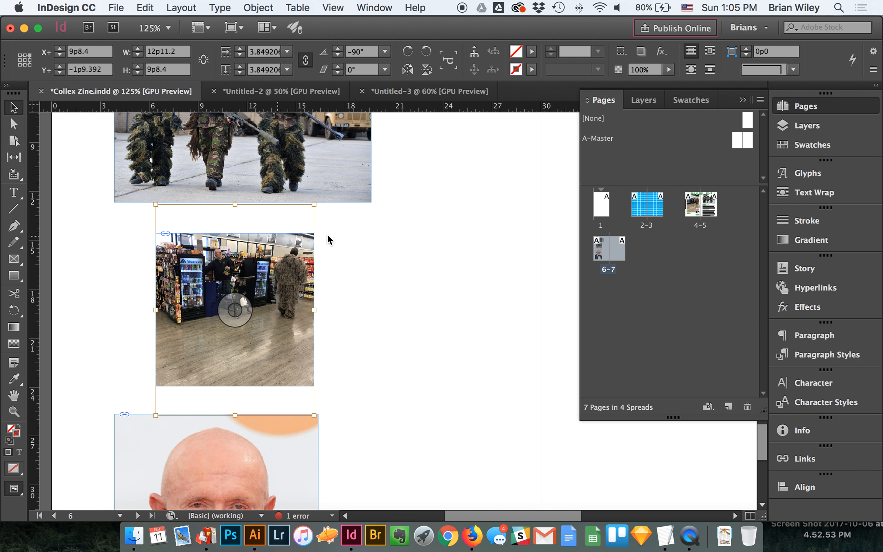
pyautogui.click(373, 250)
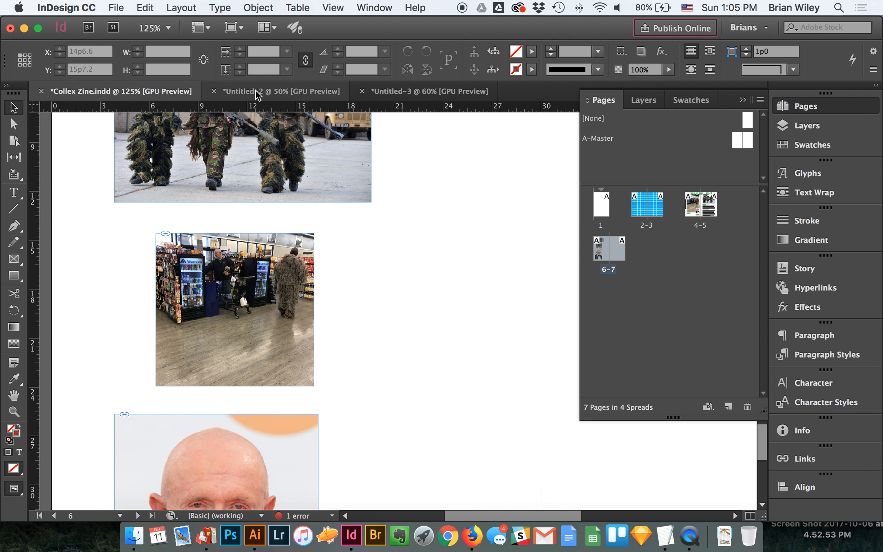
# Go to spread 4–5, select the image inside the large store photo's frame and examine how the photo sits in the layout
pyautogui.doubleClick(686, 205)
pyautogui.hscroll(3, 465, 200)
pyautogui.hscroll(1, 464, 200)
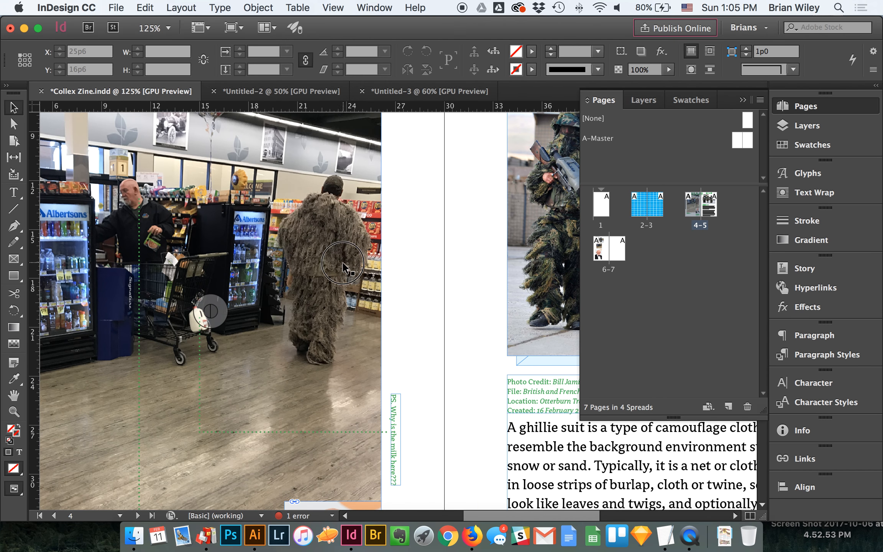
pyautogui.click(306, 279)
pyautogui.click(215, 310)
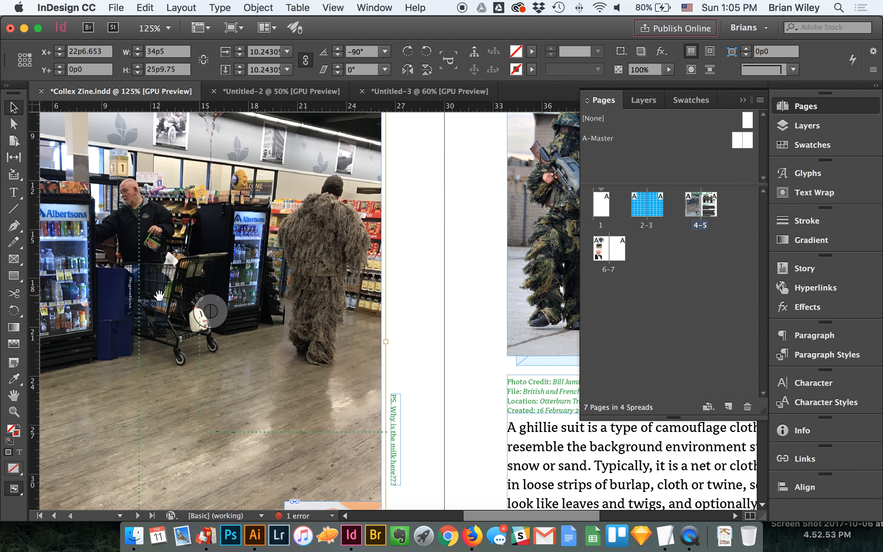
pyautogui.scroll(-5, 277, 316)
pyautogui.hscroll(-5, 277, 317)
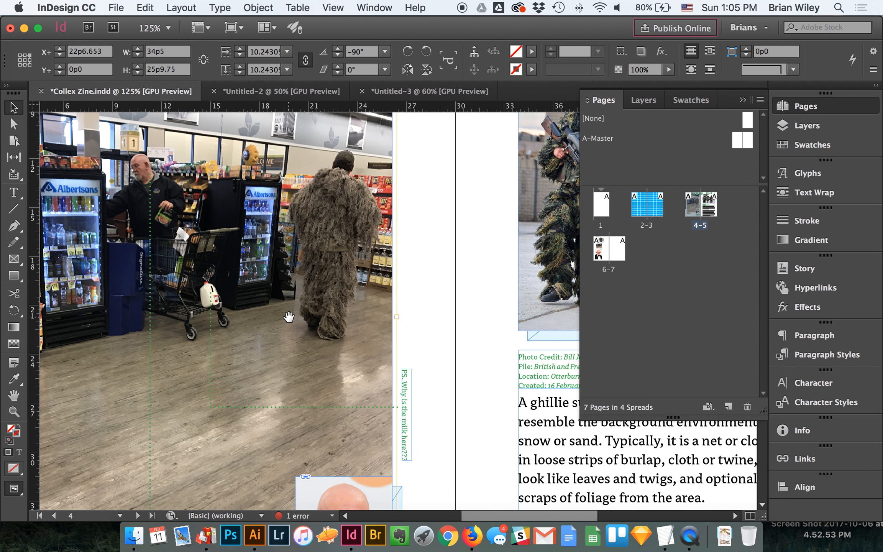
pyautogui.scroll(-4, 289, 317)
pyautogui.hscroll(-1, 289, 316)
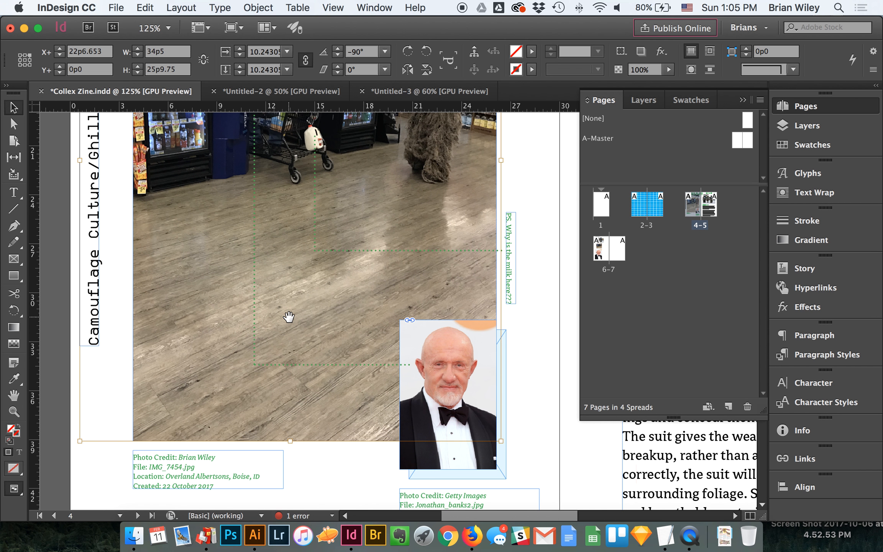
pyautogui.scroll(5, 290, 316)
pyautogui.hscroll(-1, 289, 315)
pyautogui.scroll(5, 291, 317)
pyautogui.hscroll(3, 290, 317)
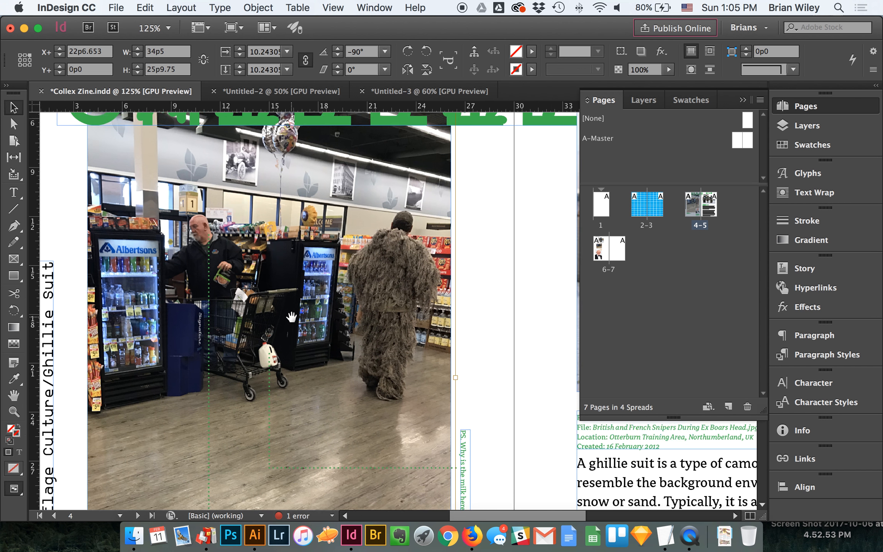
pyautogui.scroll(-4, 291, 317)
pyautogui.hscroll(-2, 291, 317)
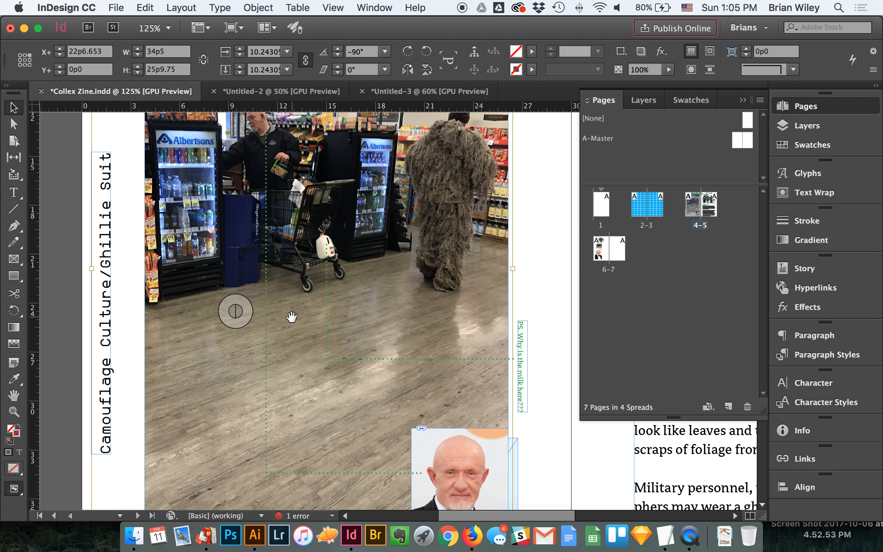
# Show the layout guides on spread 4–5 to compare the store photo with the grid
pyautogui.press('super+semicolon')
pyautogui.press('super+semicolon')
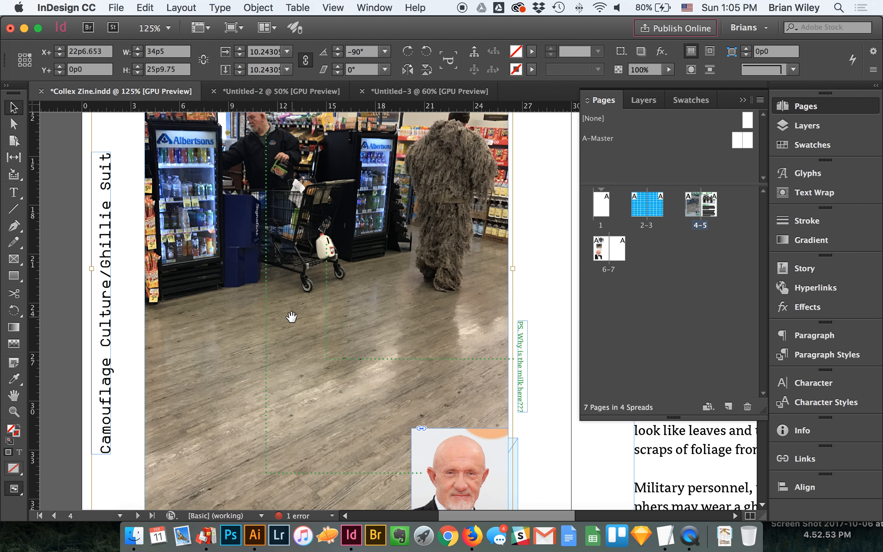
pyautogui.press('super+semicolon')
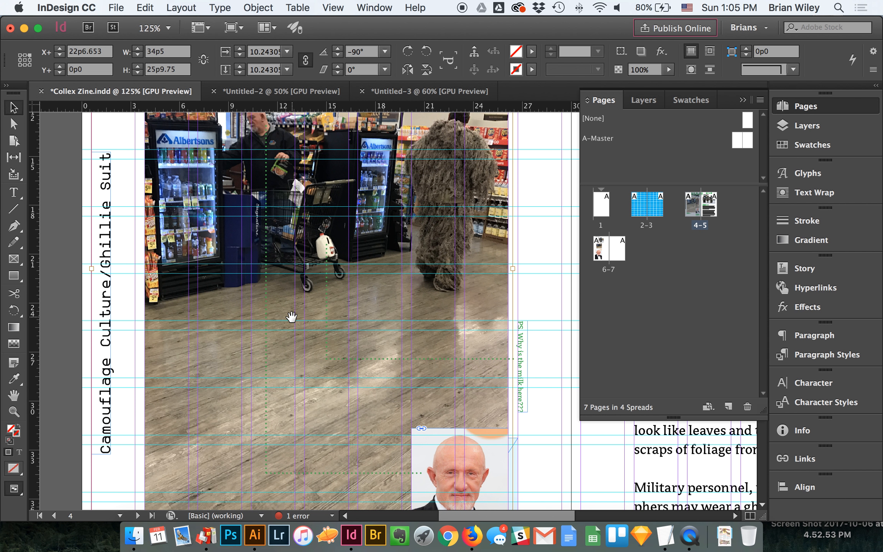
pyautogui.press('z')
pyautogui.keyDown('alt'); pyautogui.click(466, 329); pyautogui.keyUp('alt')
pyautogui.keyDown('alt'); pyautogui.click(467, 329); pyautogui.keyUp('alt')
pyautogui.press('v')
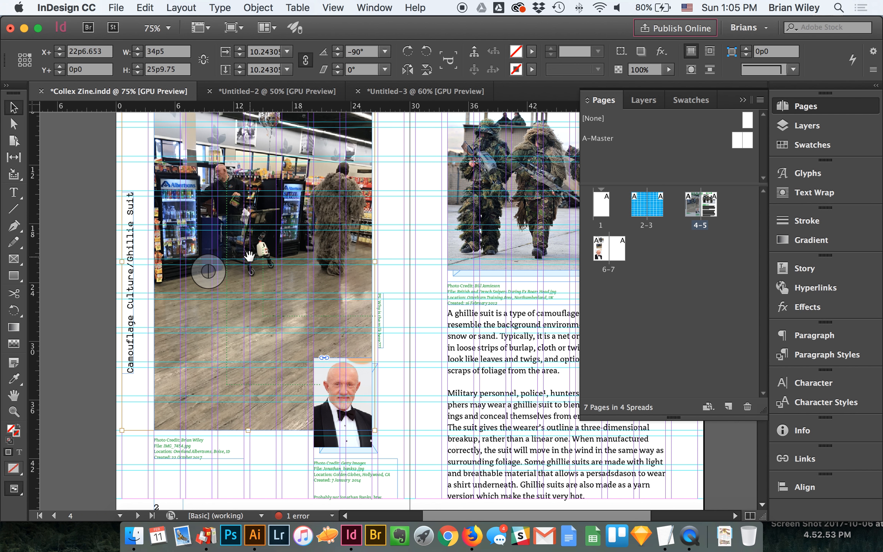
pyautogui.moveTo(209, 281); pyautogui.dragTo(209, 294)
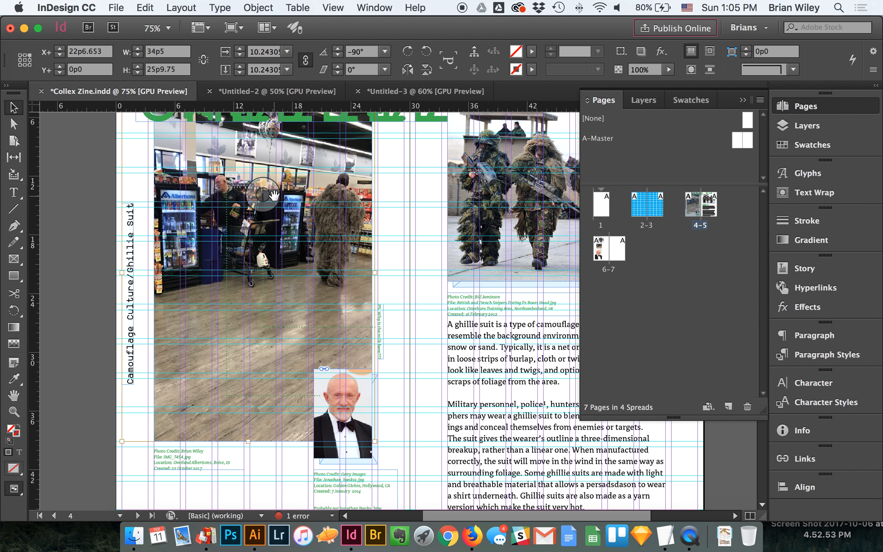
# Go to spread 6–7 and move the small store photo to the page's left margin, at X 0p7
pyautogui.scroll(1, 350, 266)
pyautogui.scroll(5, 351, 265)
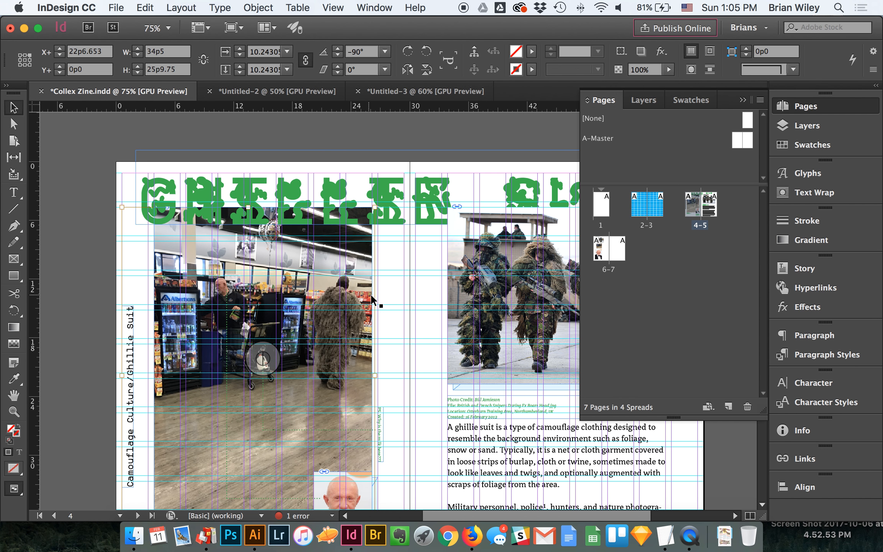
pyautogui.doubleClick(604, 238)
pyautogui.click(228, 326)
pyautogui.moveTo(228, 332); pyautogui.dragTo(173, 338)
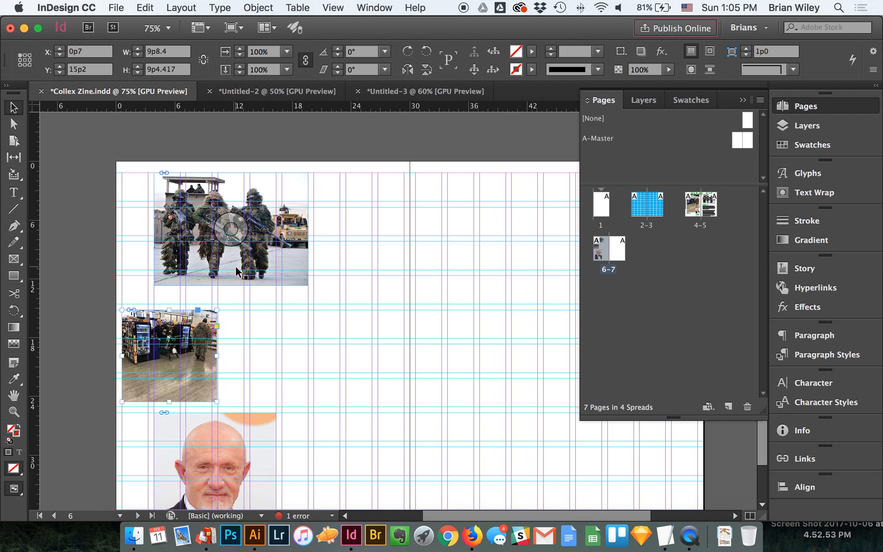
# Enlarge the soldiers photo together with its frame to about 156%, roughly 24p8 wide by 18p0 high
pyautogui.click(291, 281)
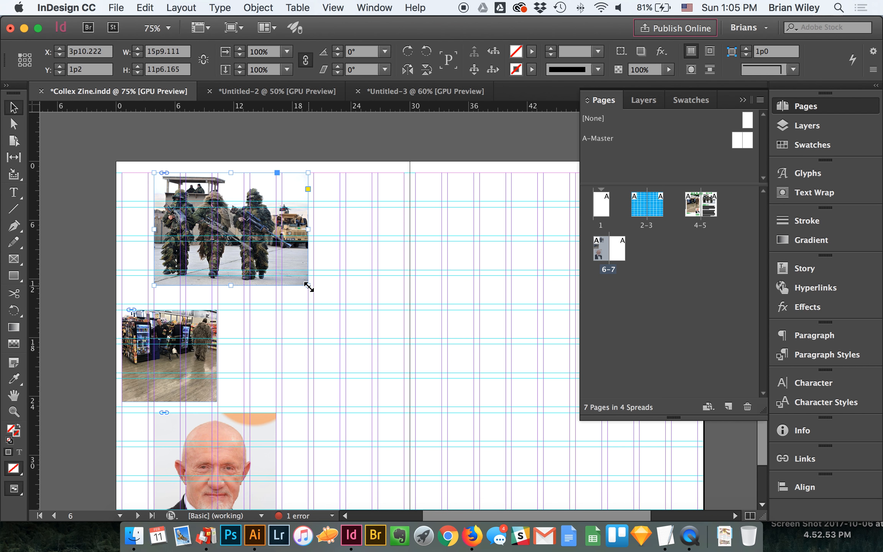
pyautogui.moveTo(309, 287); pyautogui.dragTo(404, 349)
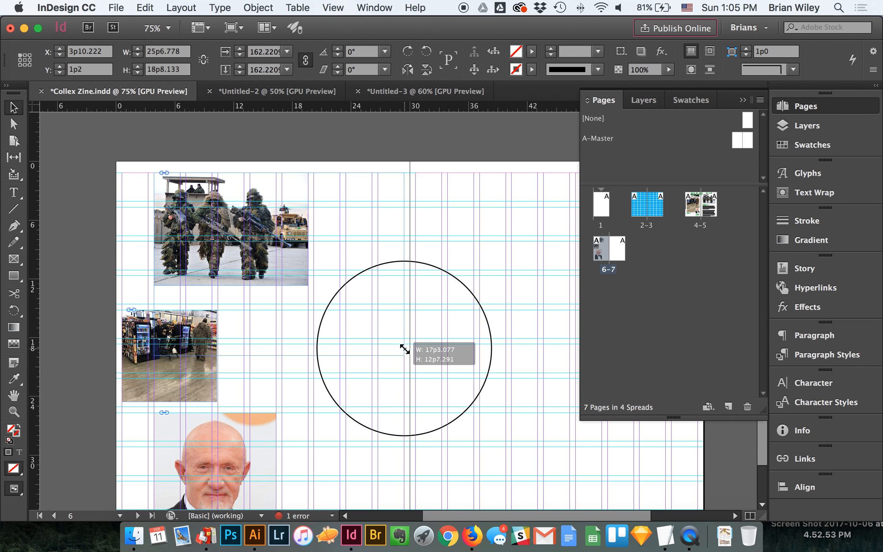
pyautogui.moveTo(404, 349); pyautogui.dragTo(359, 323)
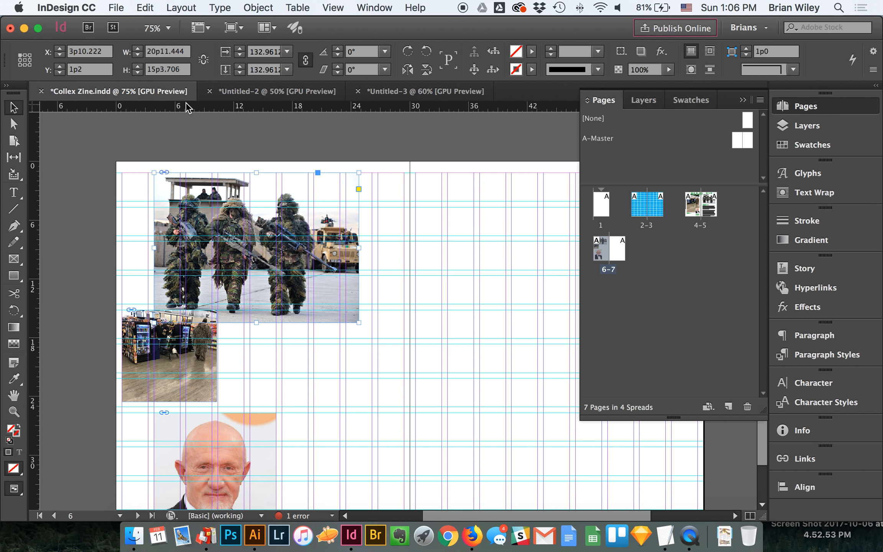
pyautogui.click(254, 9)
pyautogui.click(254, 9)
pyautogui.moveTo(358, 322); pyautogui.dragTo(395, 348)
# Look up the fitting options for the enlarged soldiers photo and select the image inside the small store photo's frame
pyautogui.click(258, 8)
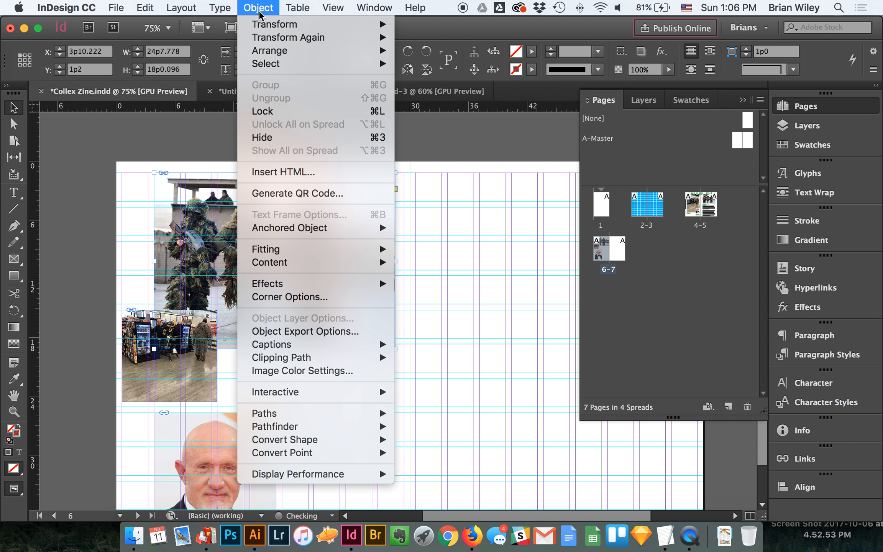
pyautogui.moveTo(306, 250)
pyautogui.click(444, 216)
pyautogui.click(170, 354)
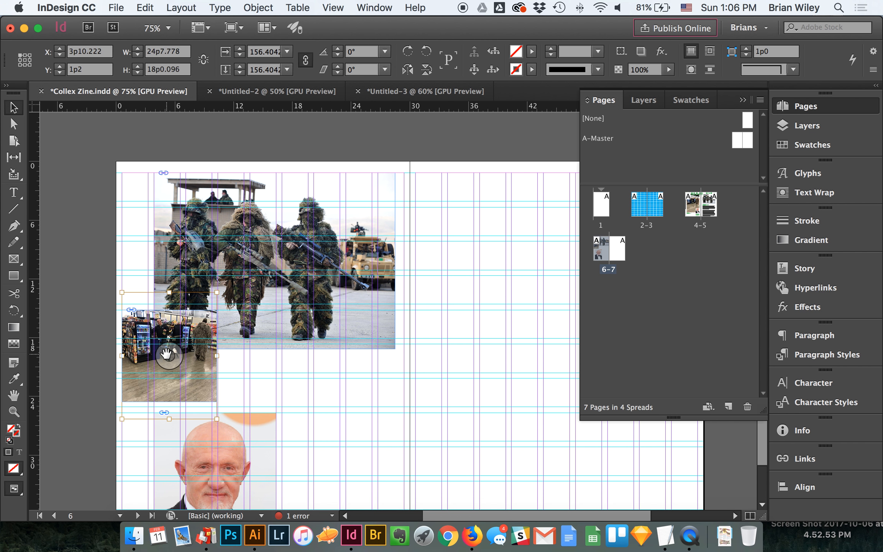